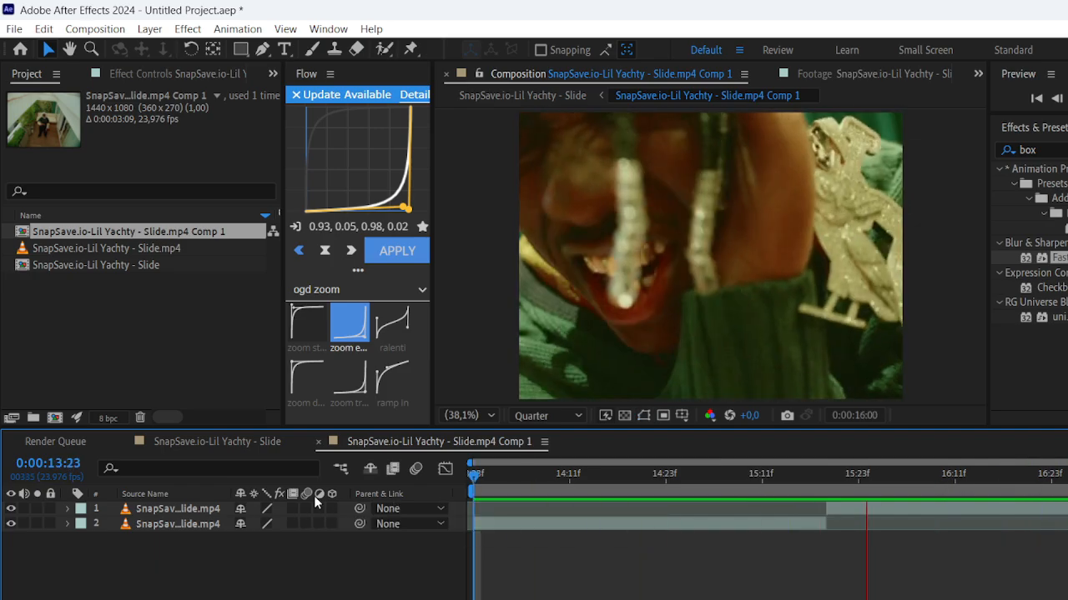
- End the work area at 0:00:15:18, the last frame of the first clip
key("space")
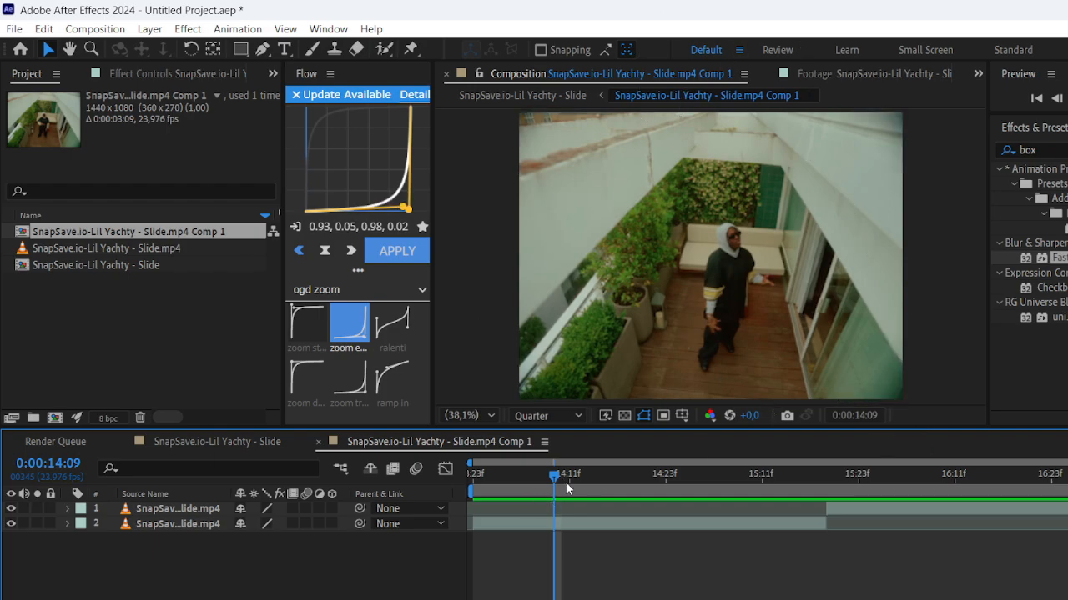
left_click_drag(565, 482, 827, 507)
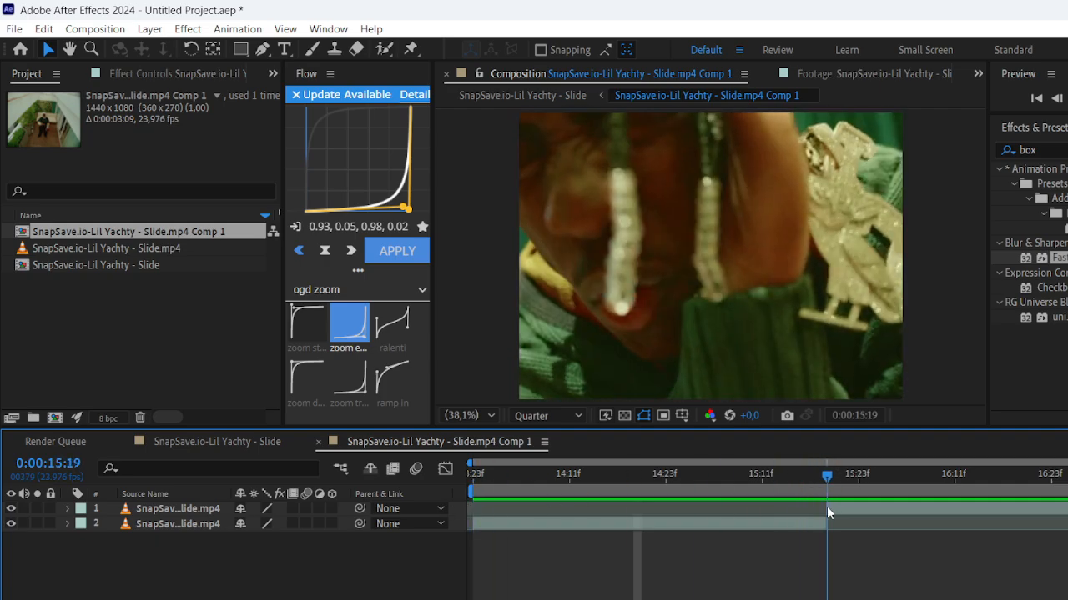
left_click(1057, 100)
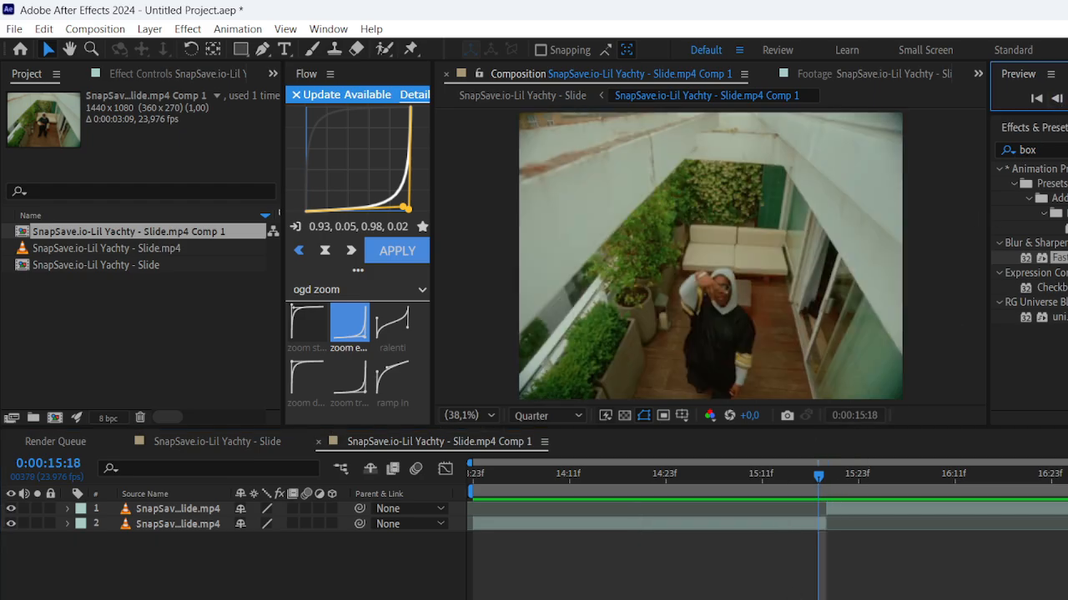
key("n")
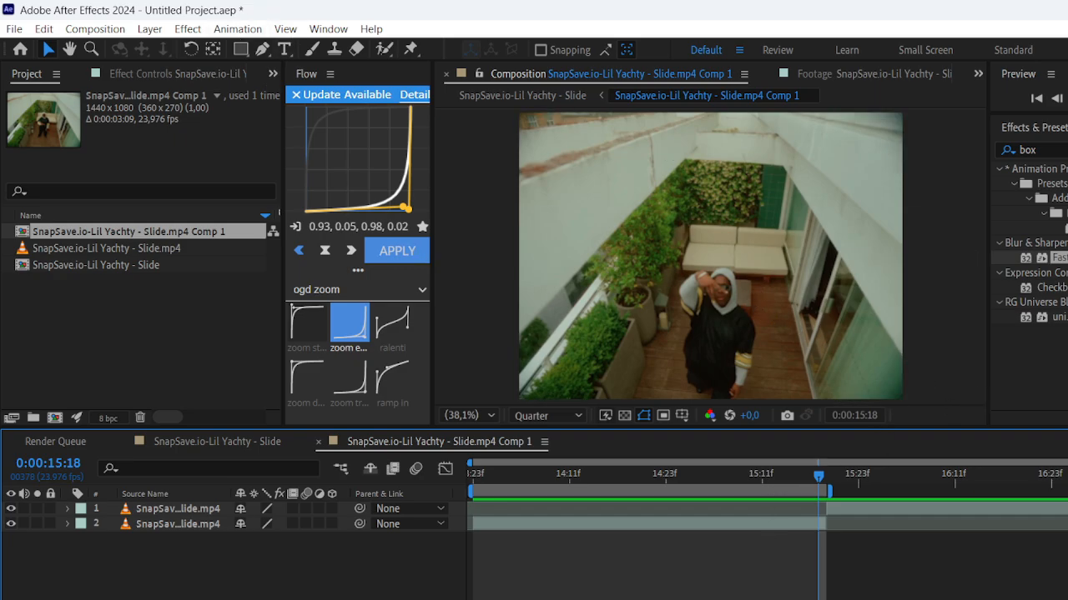
- Run a 3D camera track on the first clip in layer 2
left_click(703, 525)
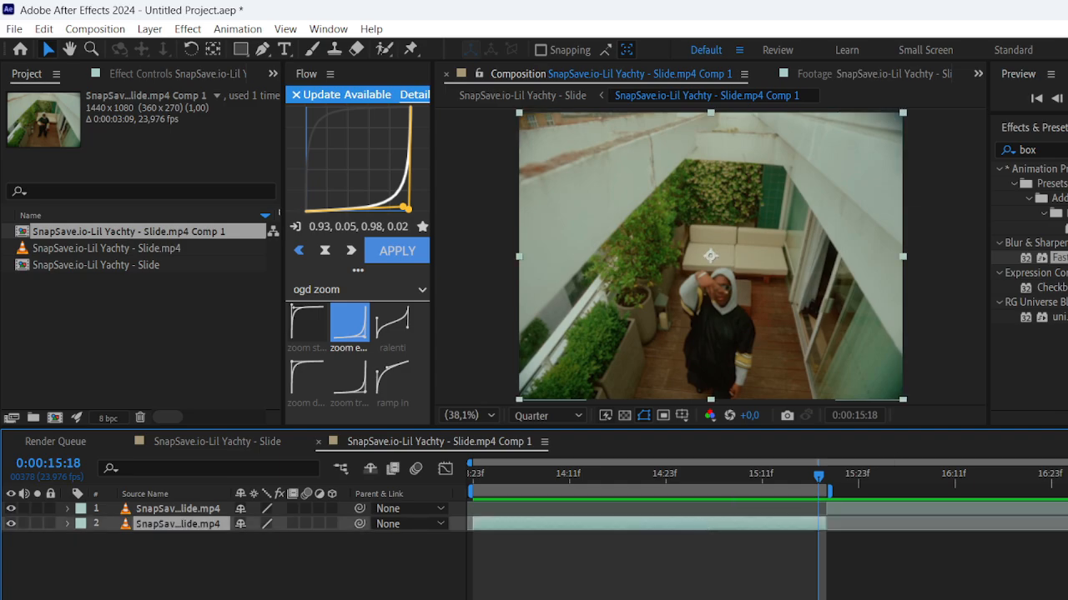
left_click(328, 28)
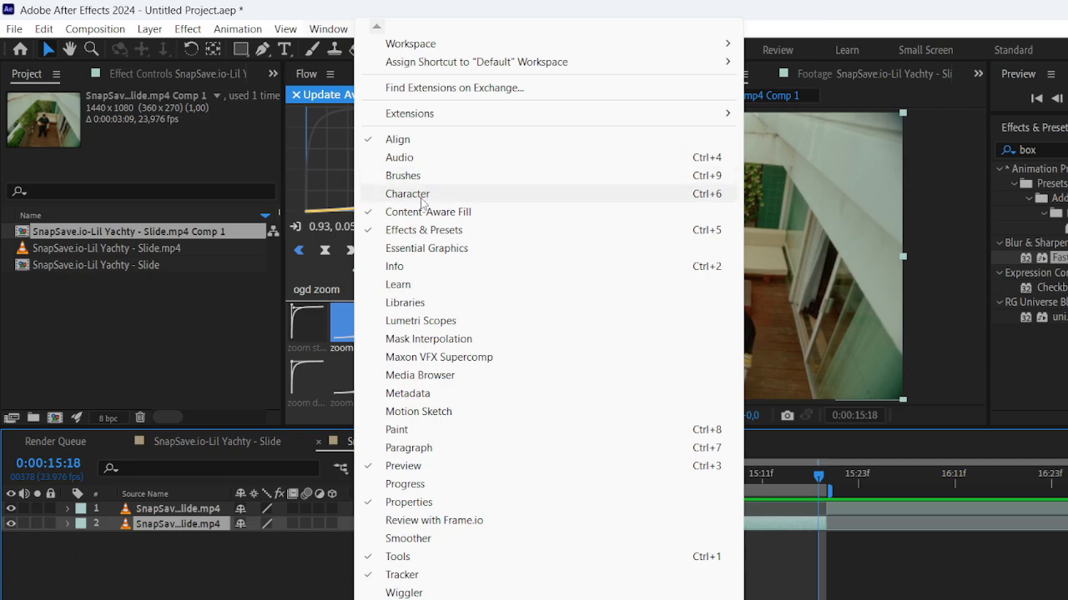
left_click(428, 577)
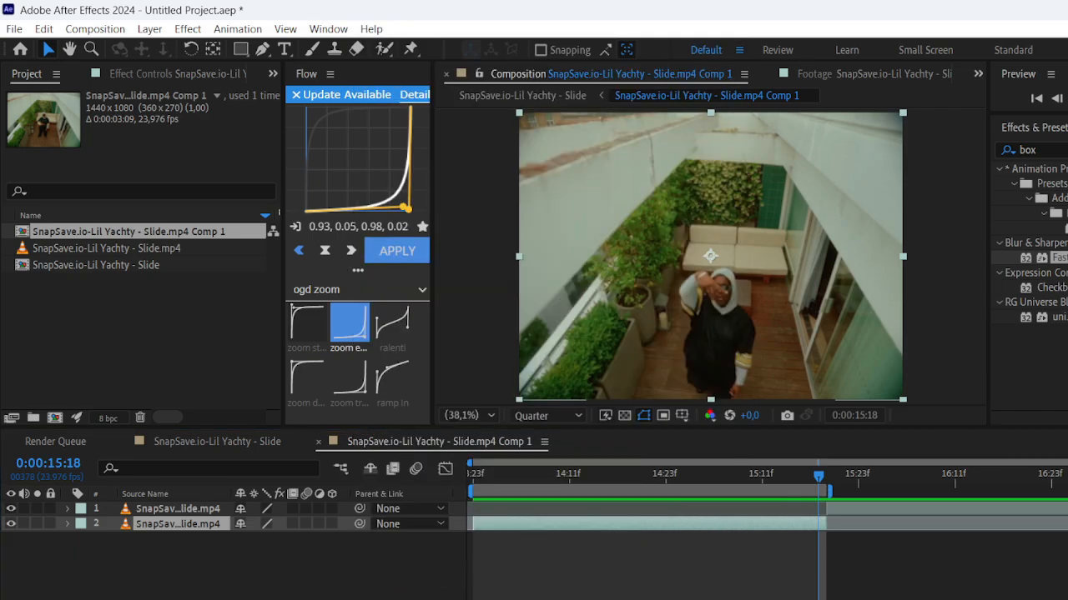
left_click(1064, 396)
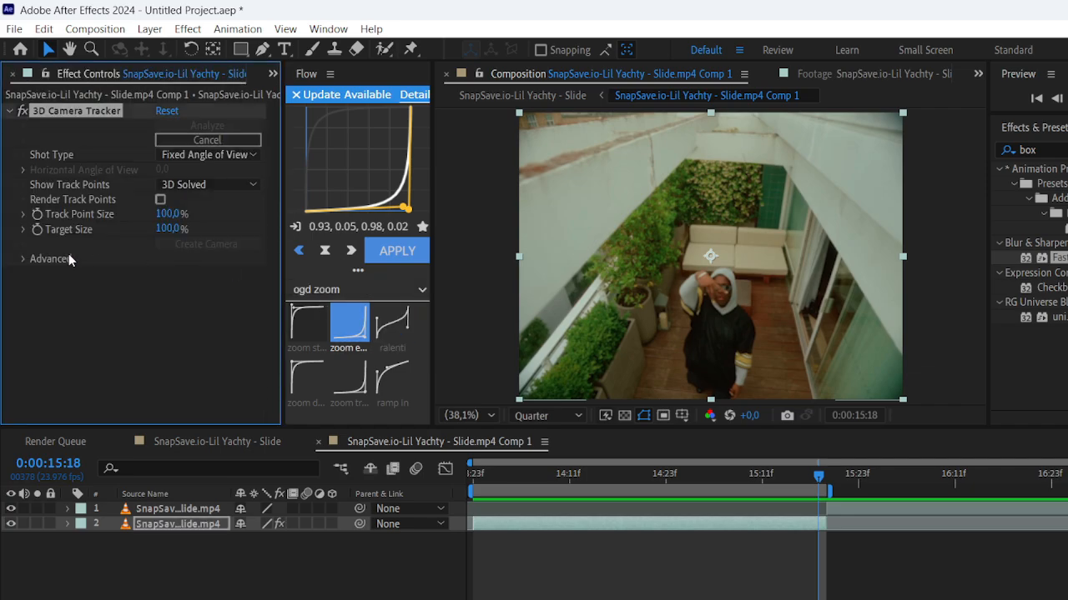
- Set the camera tracker to the Typical solve method with Detailed Analysis and switch the preview resolution to Full
left_click(23, 260)
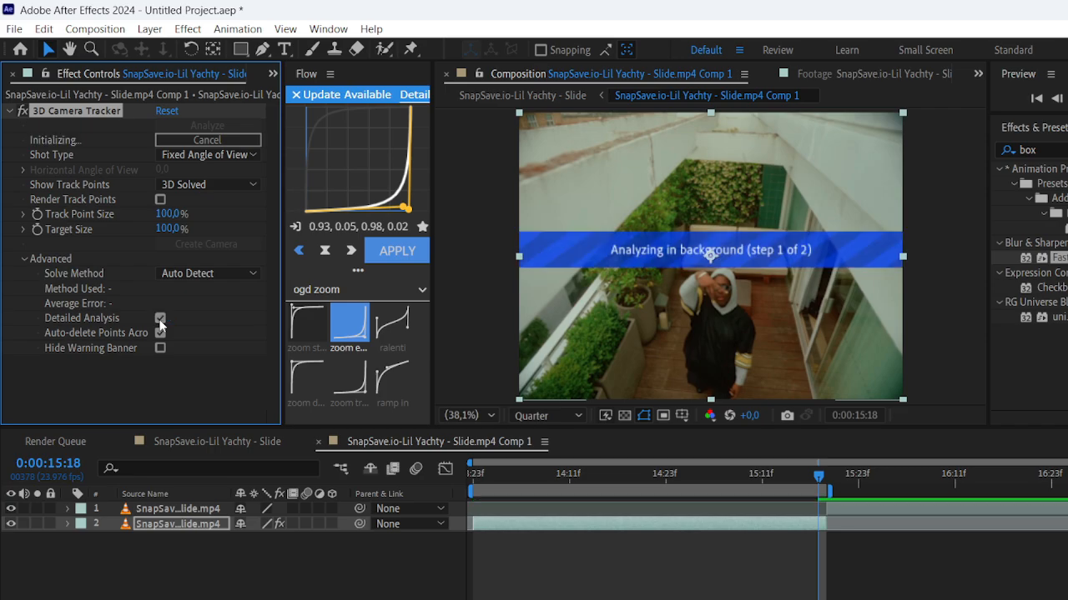
left_click(192, 271)
left_click(189, 320)
left_click(554, 415)
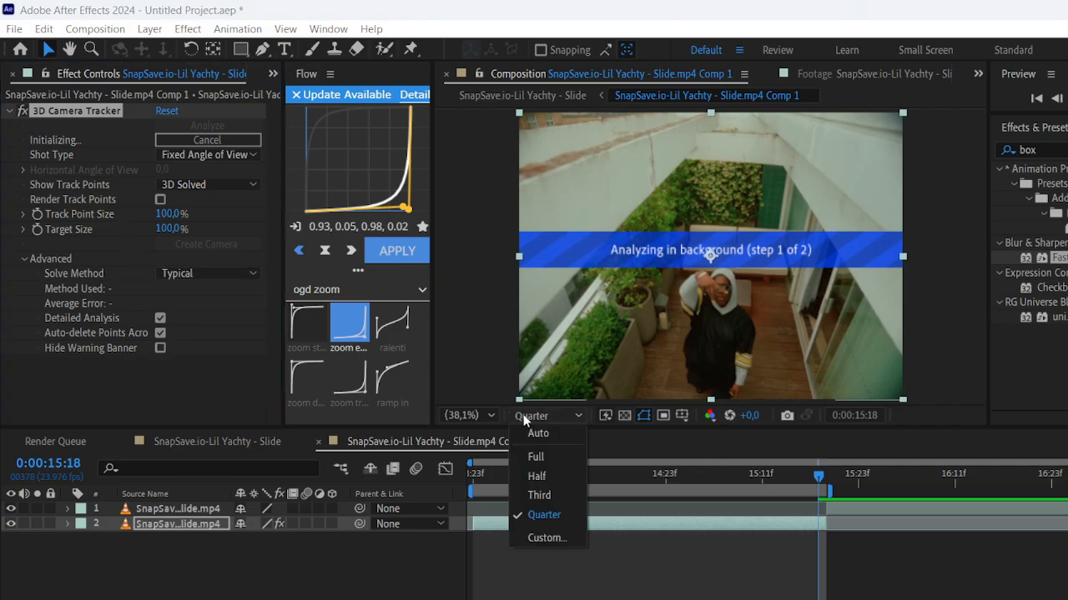
left_click(551, 456)
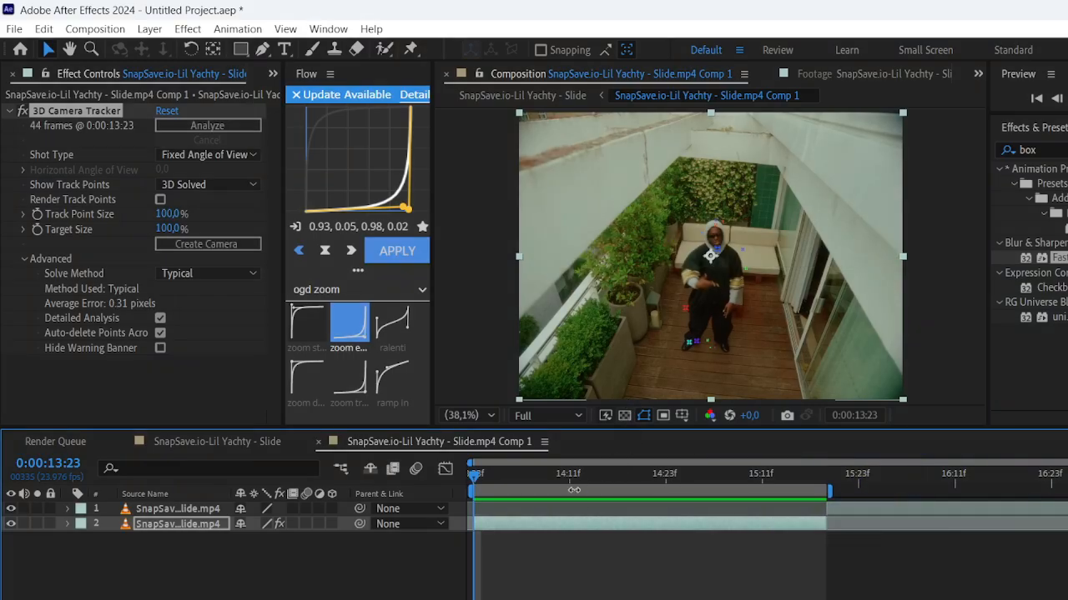
- Go to 0:00:15:07 and change the camera tracker's solve method to Mostly Flat Scene
left_click_drag(570, 479, 634, 488)
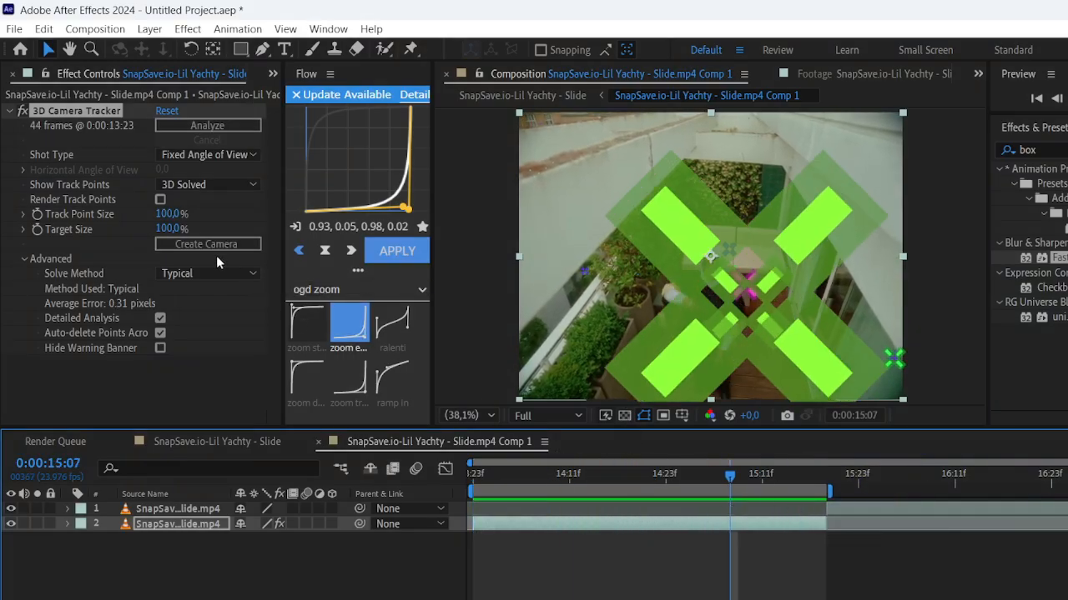
left_click(217, 270)
left_click(213, 336)
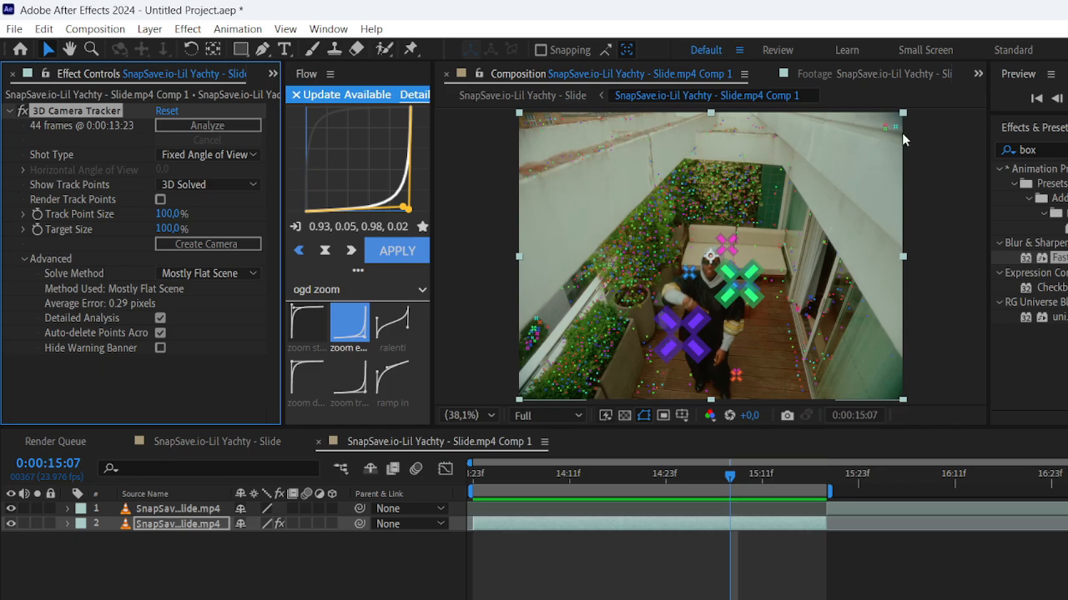
- Lasso the track points along the upper concrete ledge and create a text layer and camera from them
left_click(908, 138)
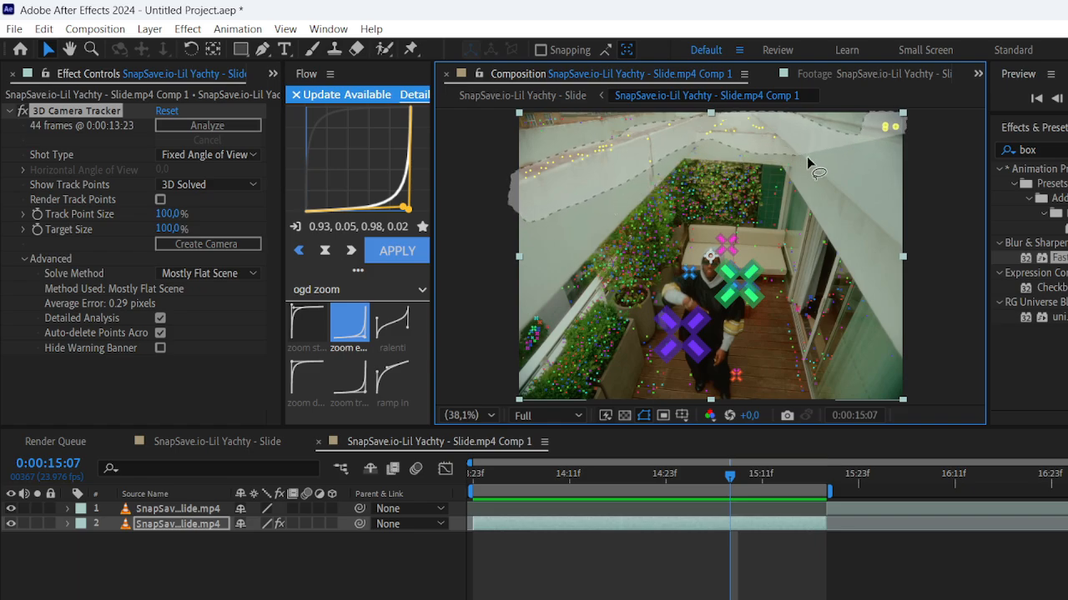
right_click(724, 135)
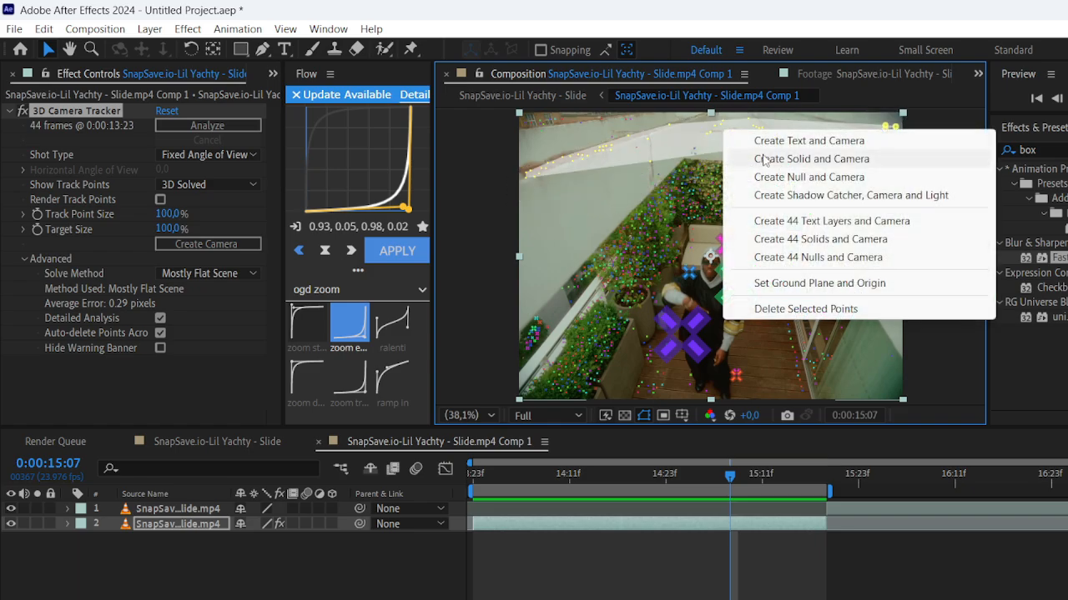
left_click(785, 142)
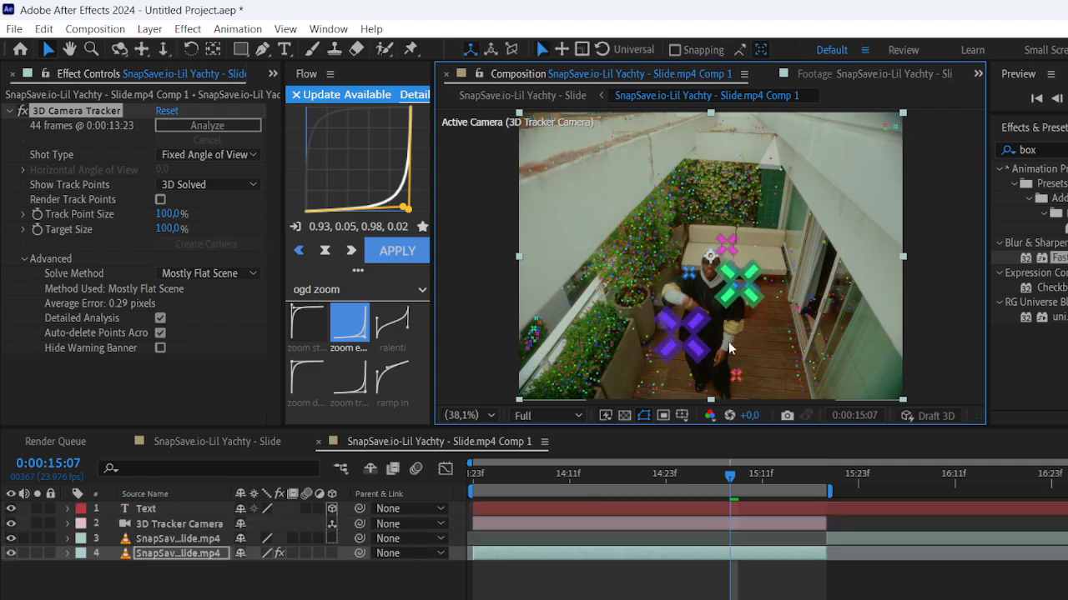
- Enlarge the tracked text to a scale of about 12083.2 by 263766.7 and rotate it to face the camera along the upper ledge
left_click(705, 510)
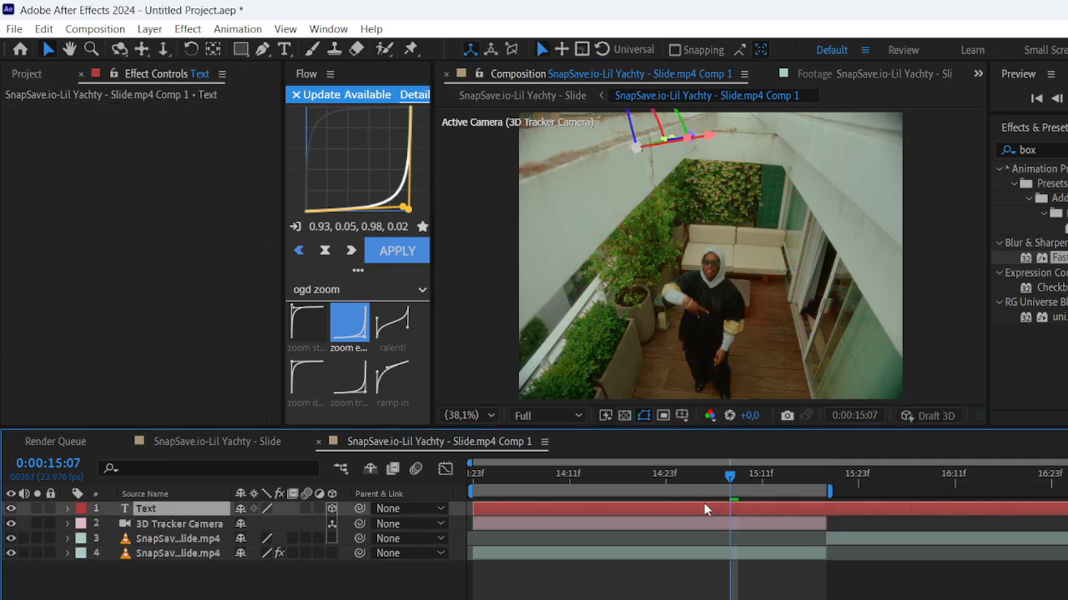
key("s")
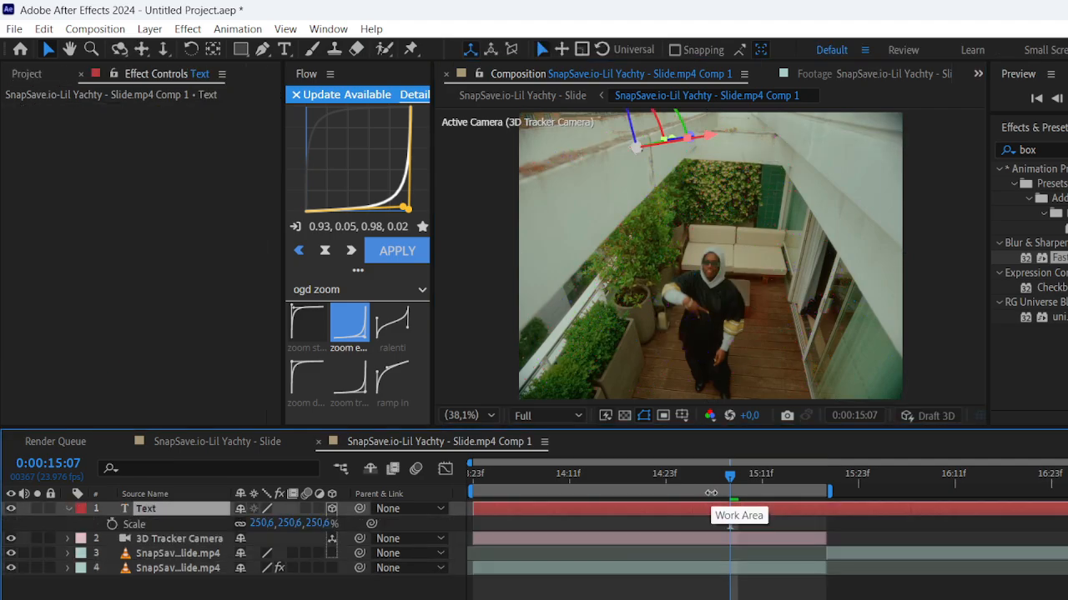
left_click_drag(371, 513, 1022, 387)
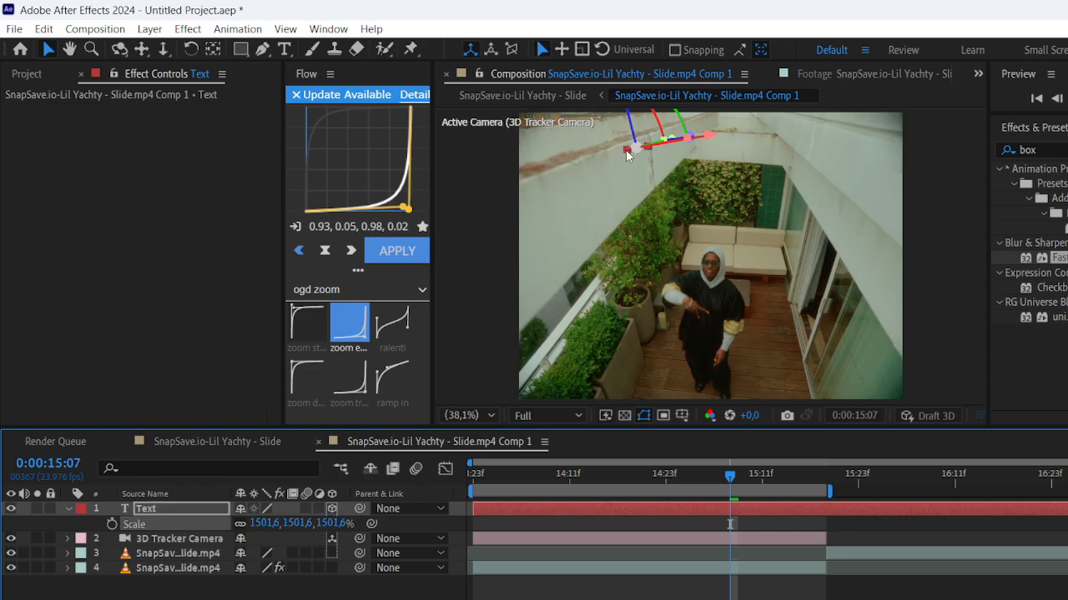
left_click_drag(628, 156, 697, 171)
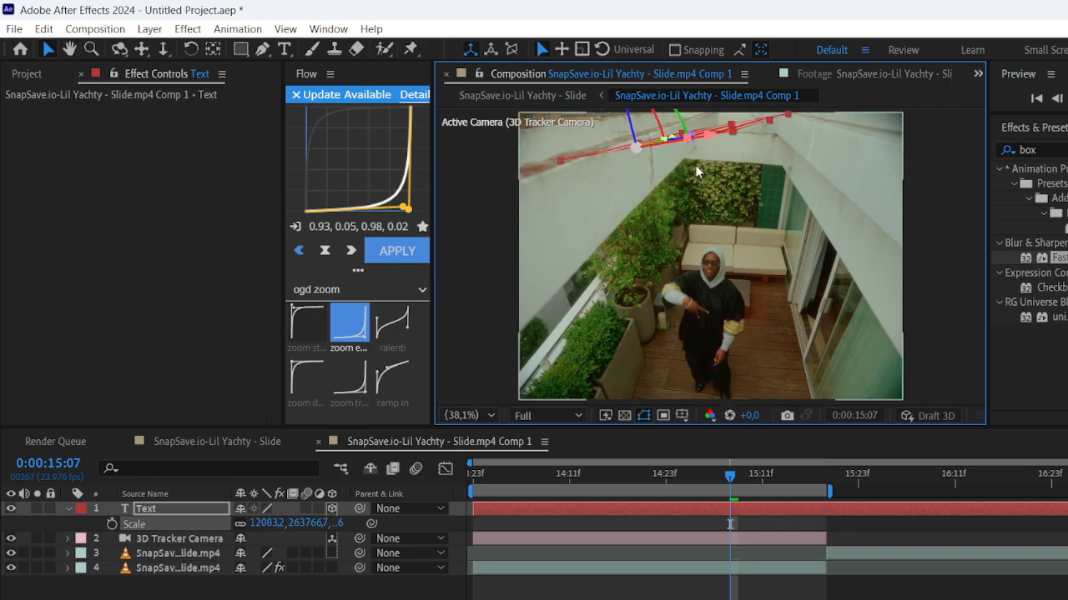
left_click_drag(687, 121, 709, 107)
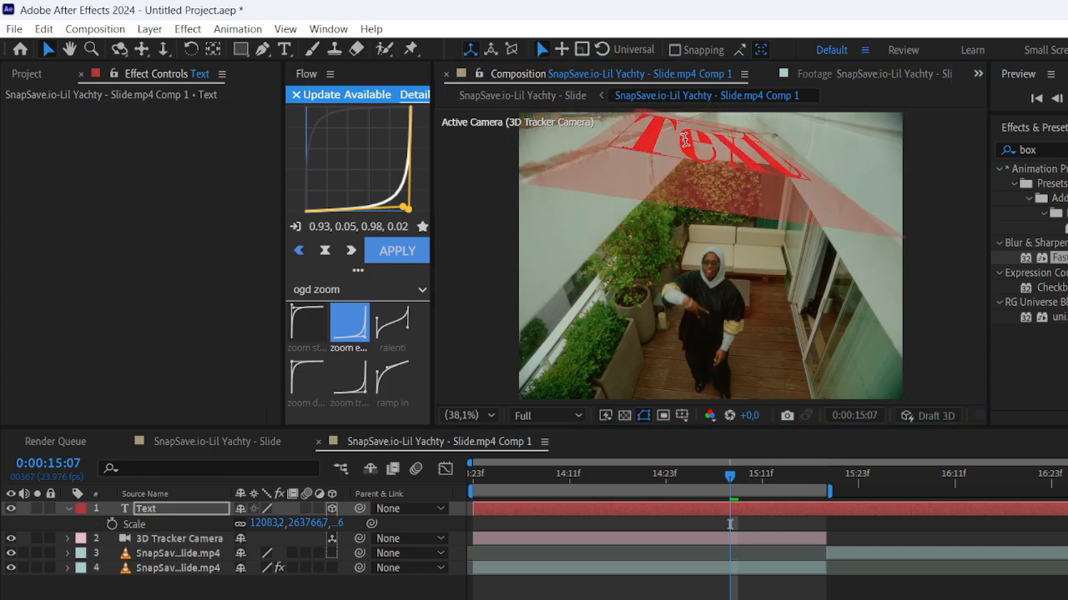
- Replace the placeholder text with "abonne toi à la chaine"
key("ctrl+t")
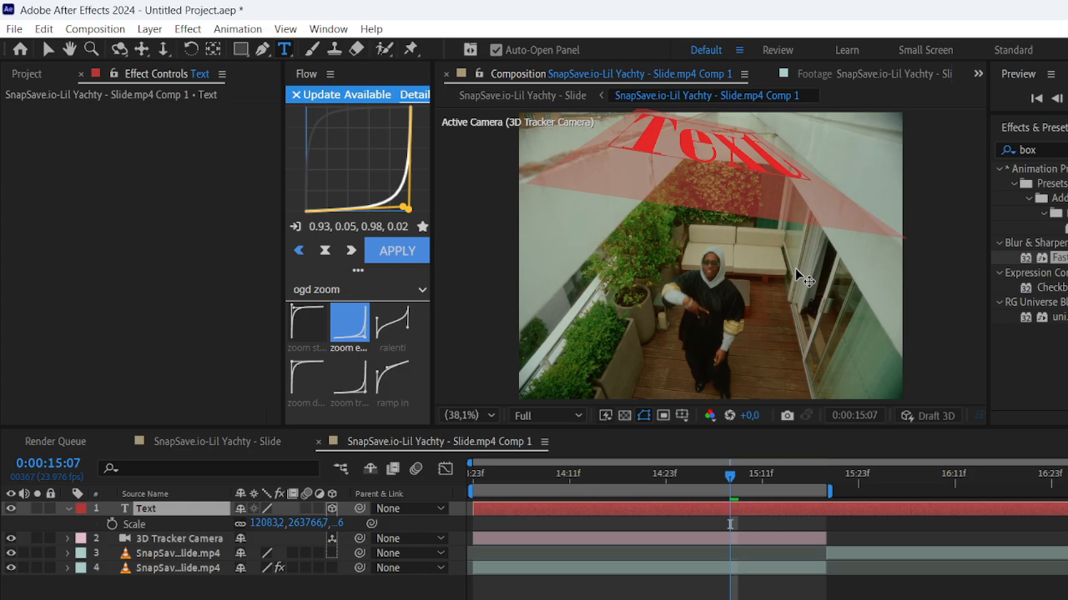
type("a")
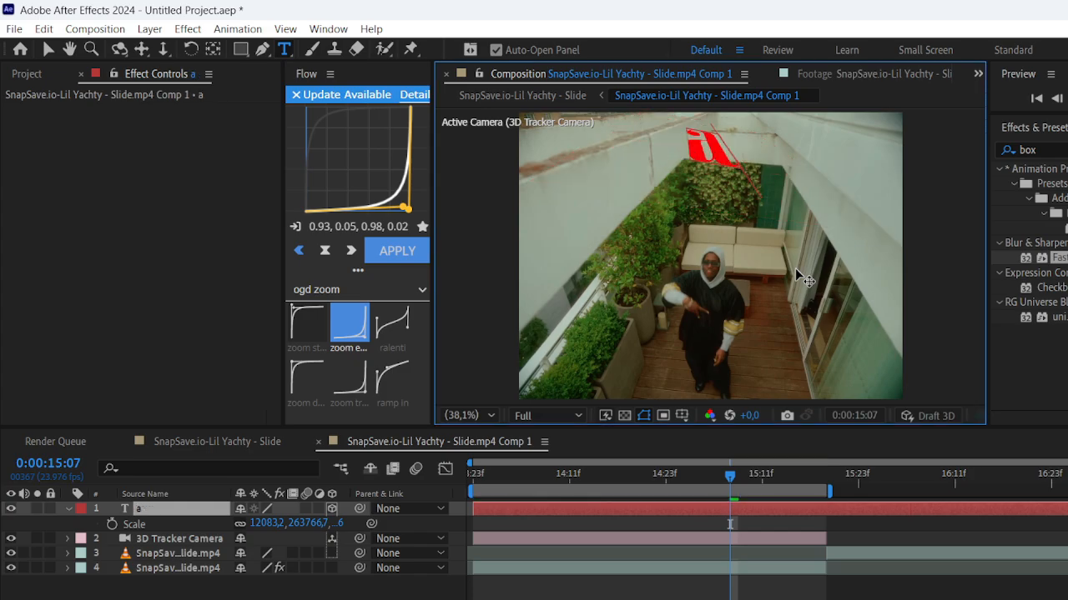
type("bonne")
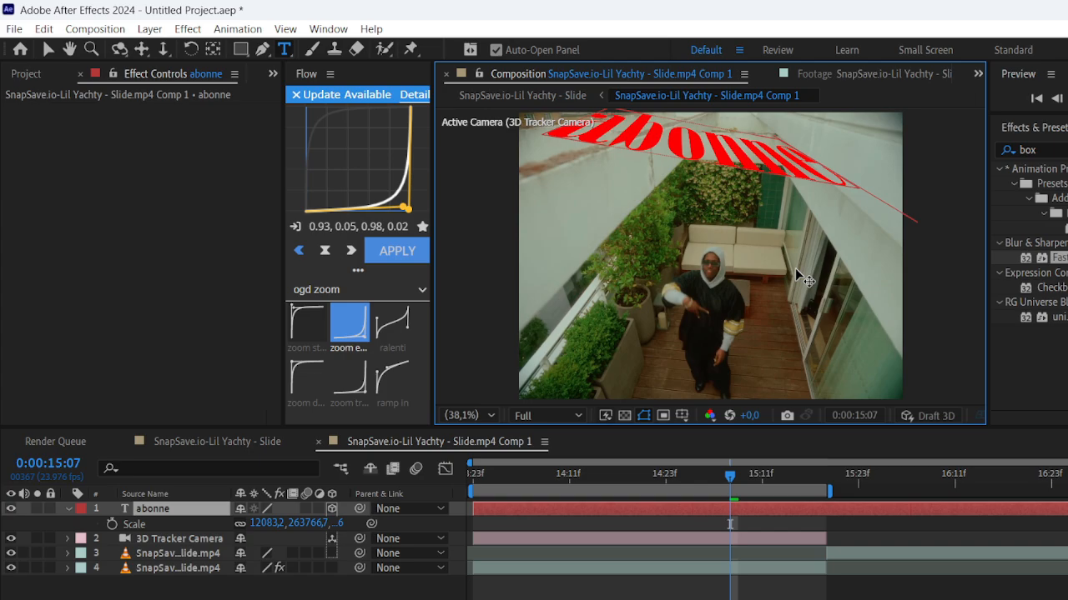
type(" toi")
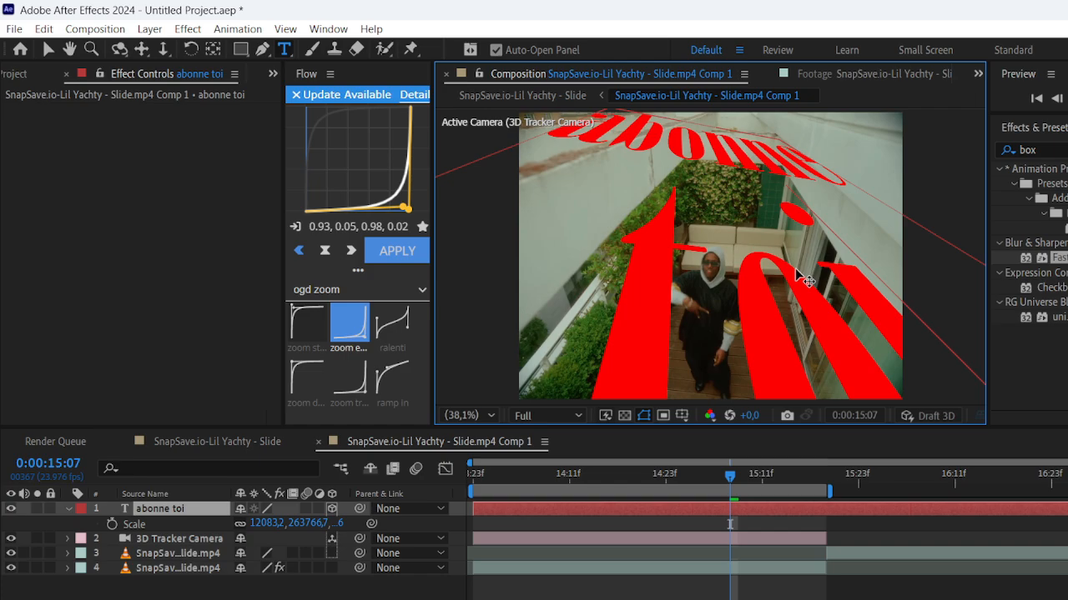
type(" à")
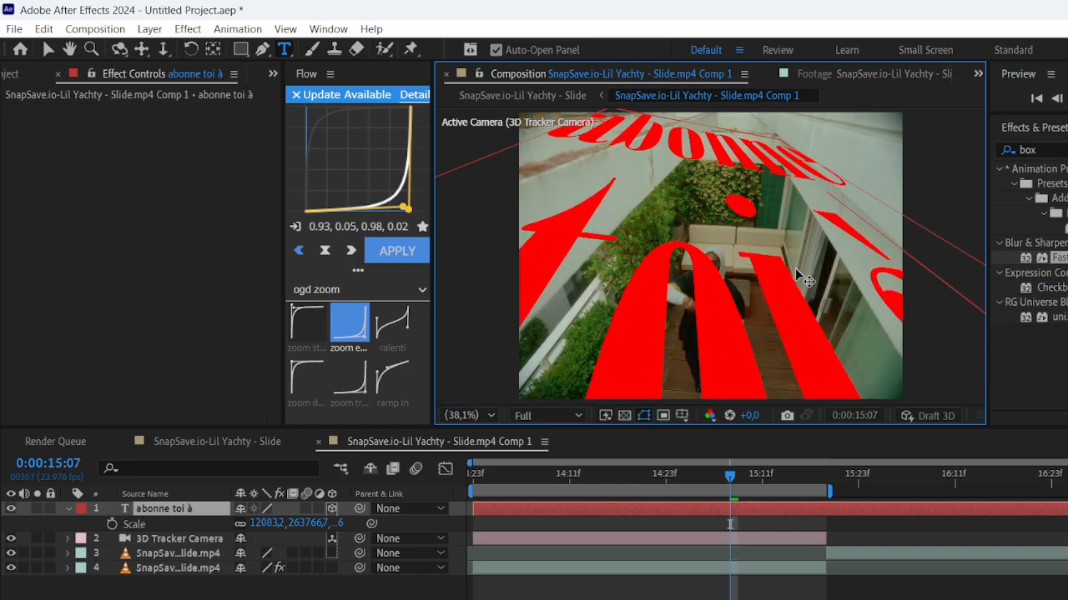
type(" la")
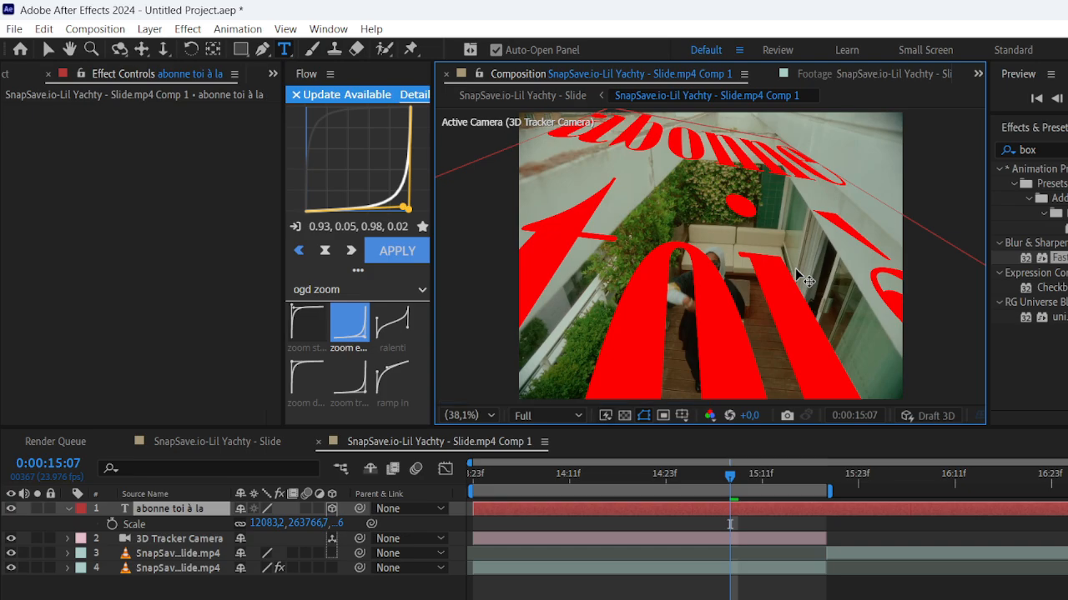
type(" chaine")
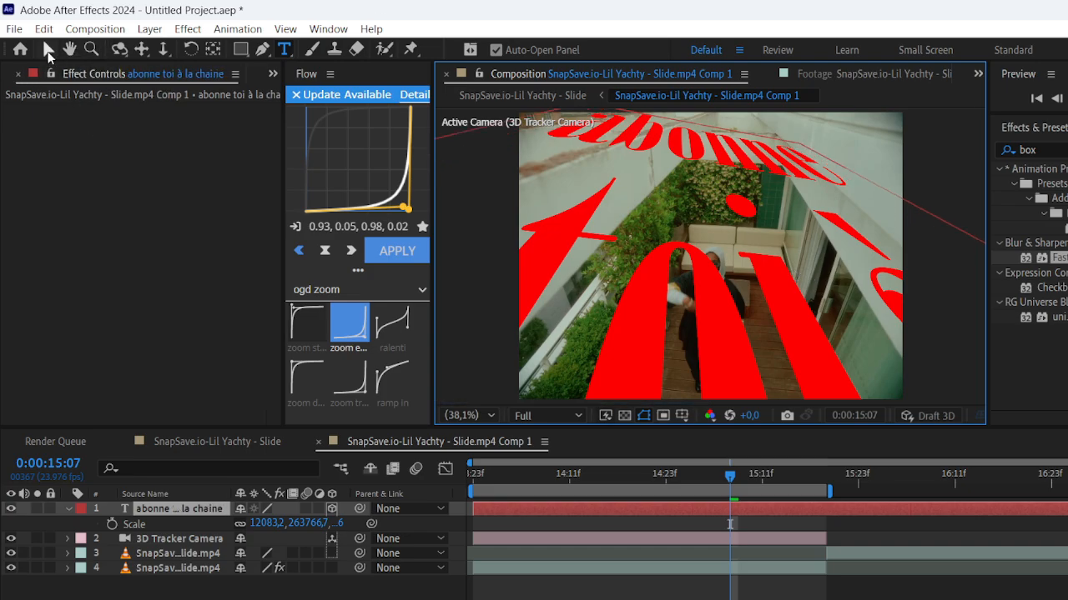
- Reduce the text's scale slightly and tilt it in 3D so the lettering stands more upright over the terrace
left_click(48, 51)
left_click_drag(312, 524, 111, 544)
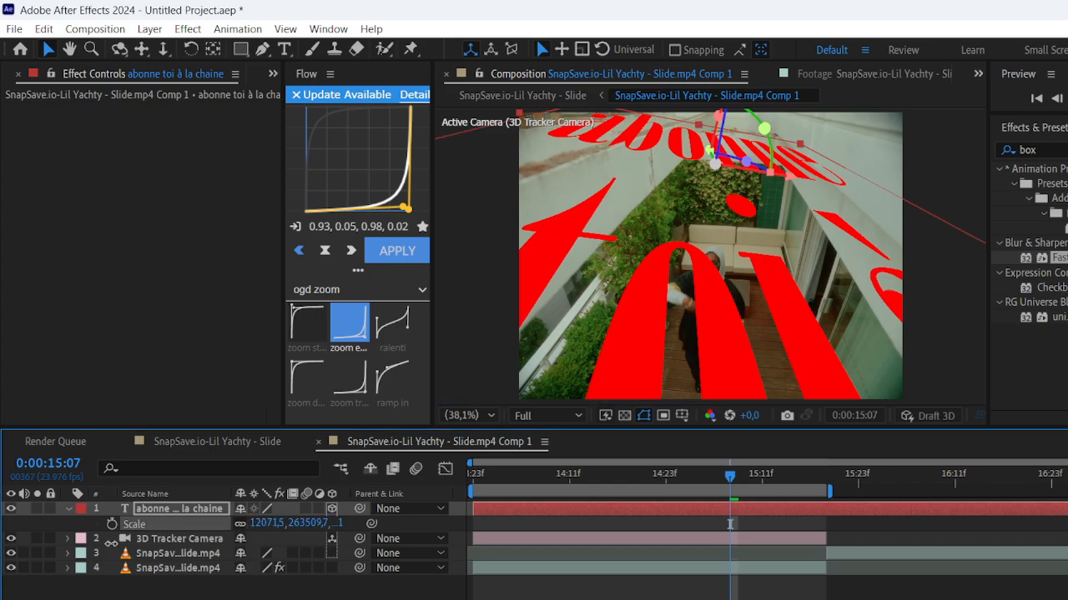
scroll(761, 290, "down", 8)
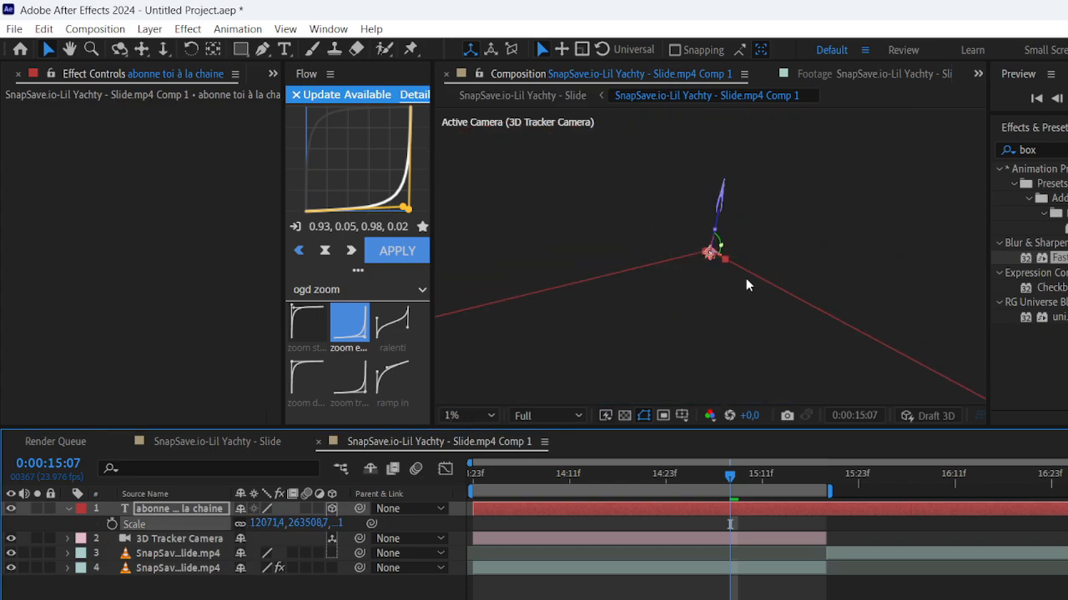
scroll(746, 285, "up", 7)
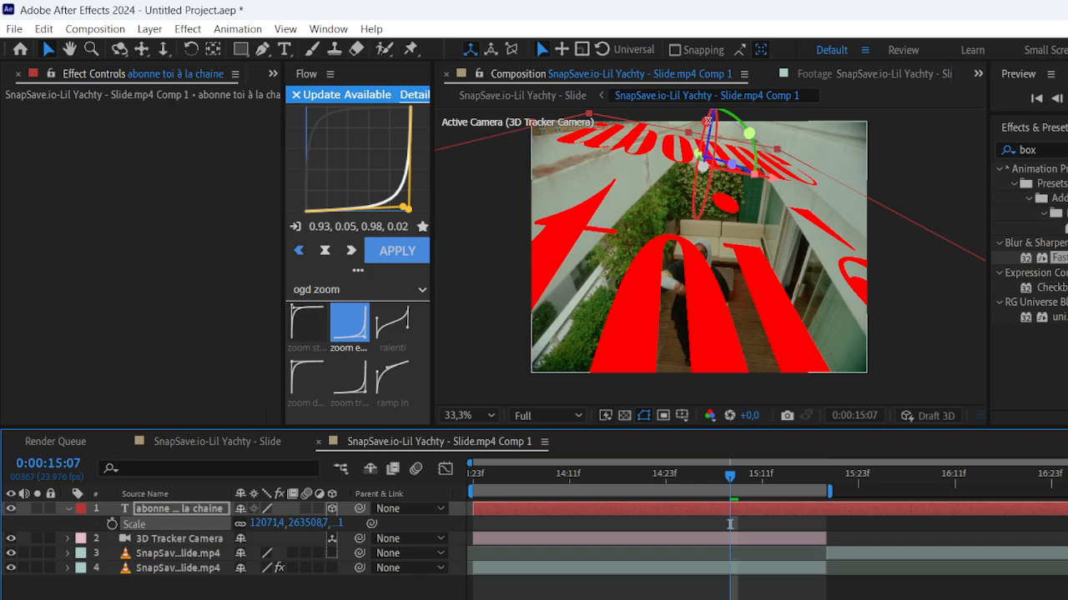
mouse_move(715, 137)
left_mouse_down()
mouse_move(709, 171)
mouse_move(712, 148)
left_mouse_up()
- Shrink the text to a scale of about 6750.0 by 73091.2 so the whole phrase fits within the frame
left_click_drag(322, 524, 4, 532)
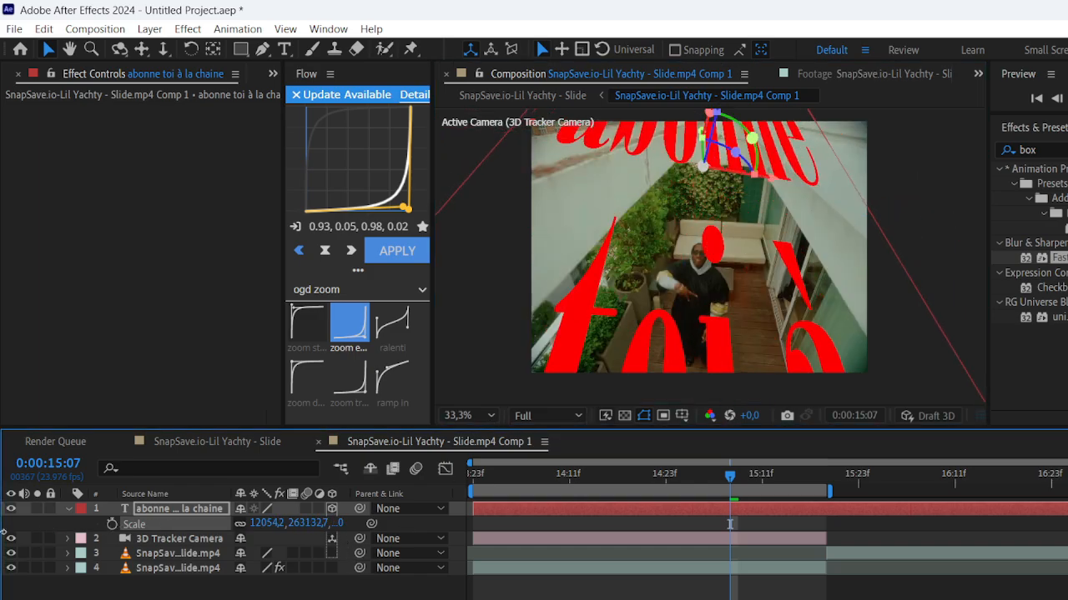
left_click_drag(276, 526, 2, 527)
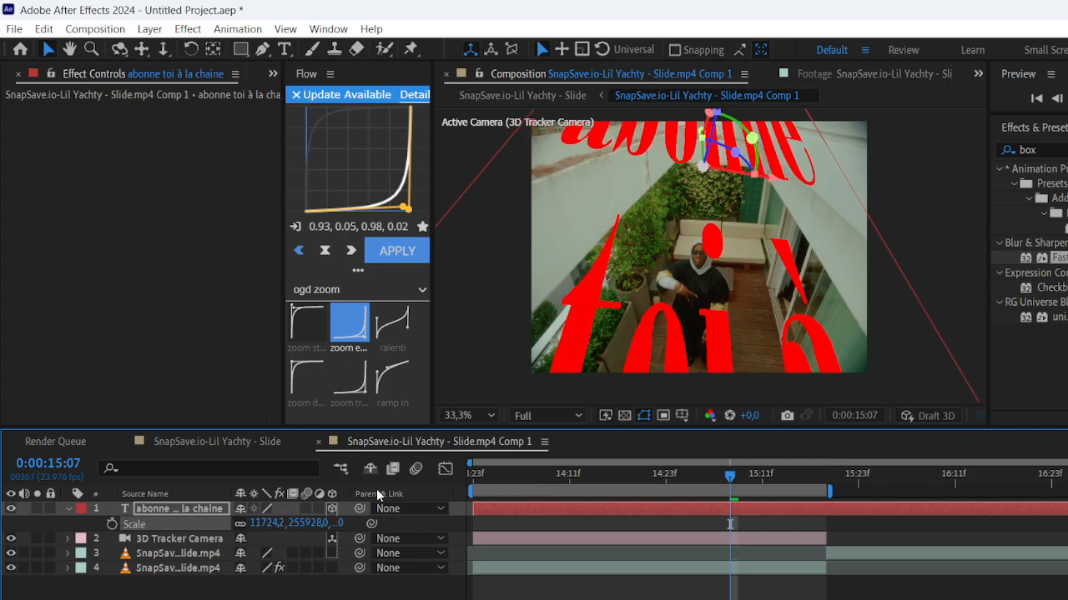
left_click_drag(275, 527, 8, 527)
scroll(809, 298, "down", 2)
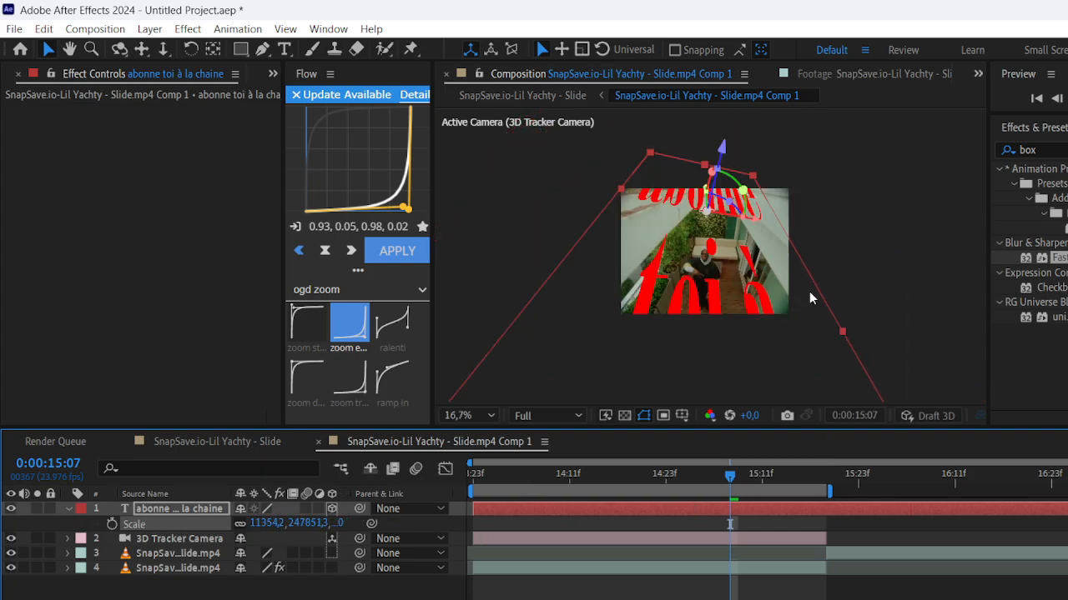
left_click_drag(752, 176, 745, 321)
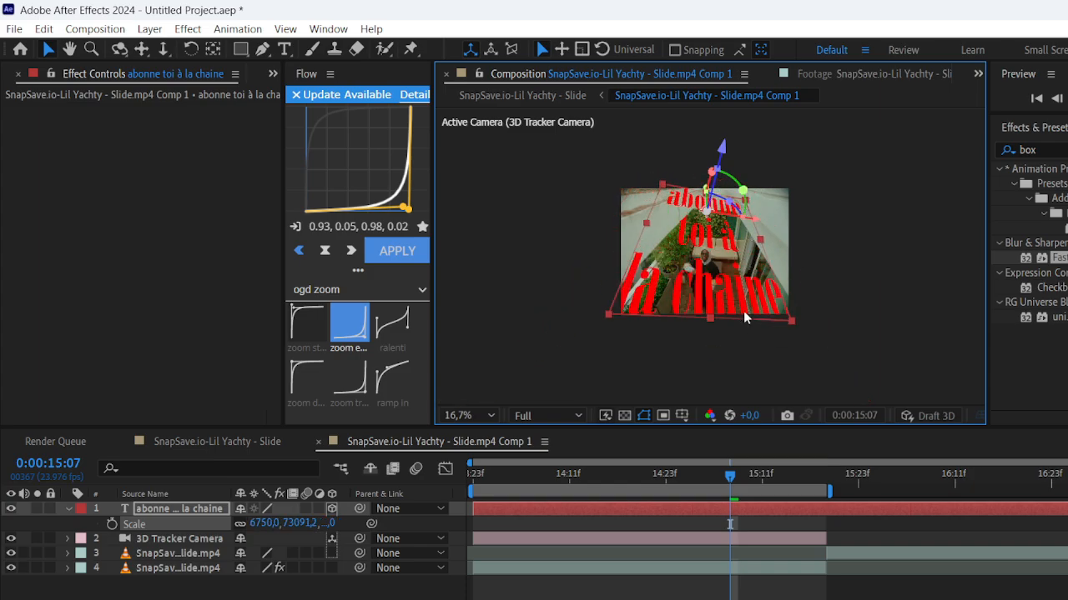
- Correct the first word of the 3D text from "abonne" to "abonnes"
scroll(758, 309, "up", 1)
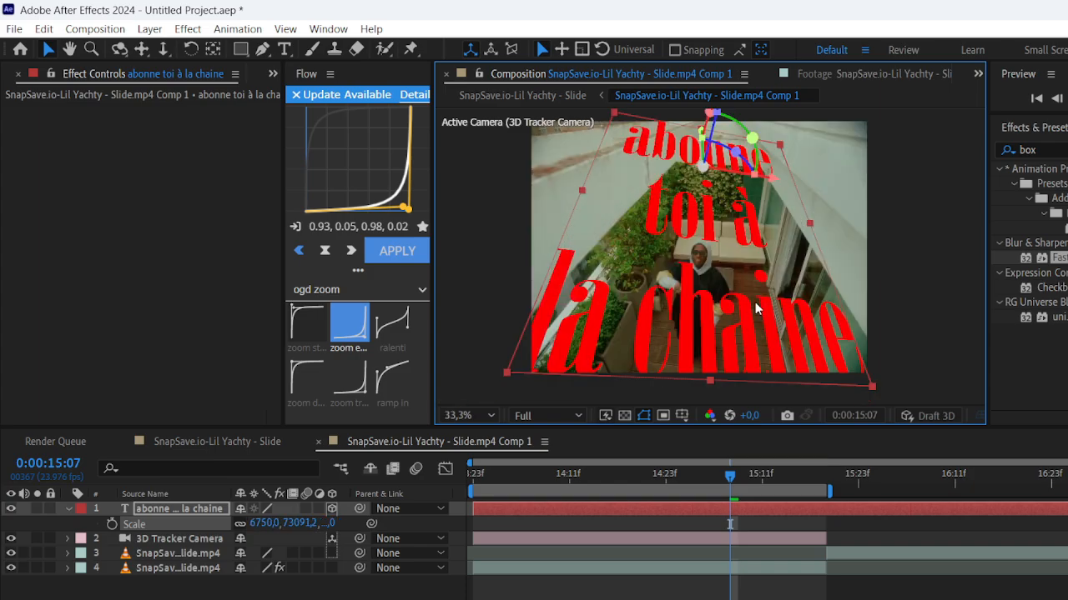
double_click(764, 209)
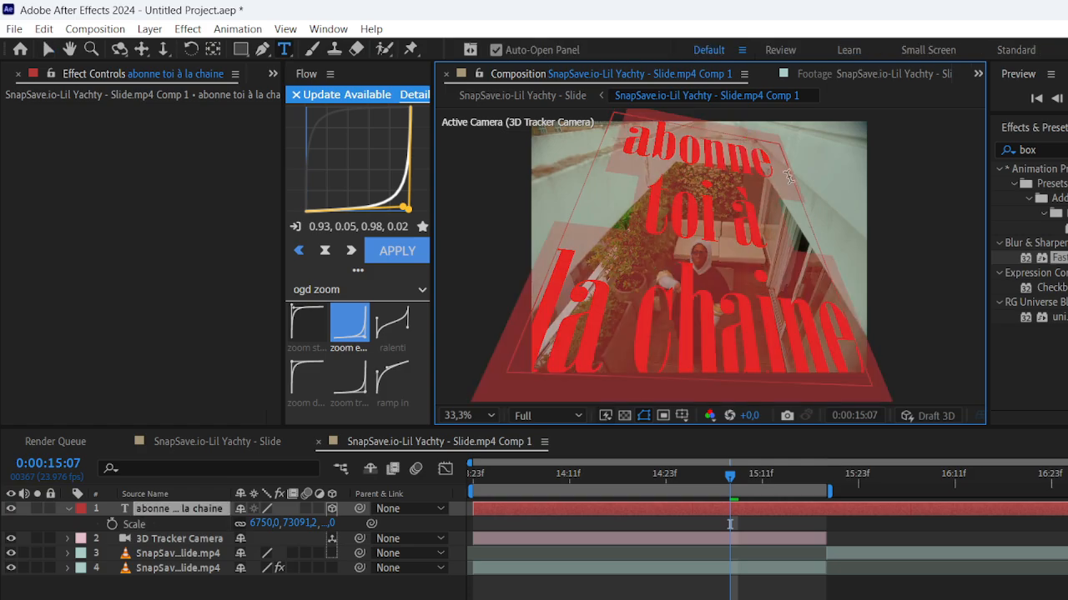
left_click(783, 172)
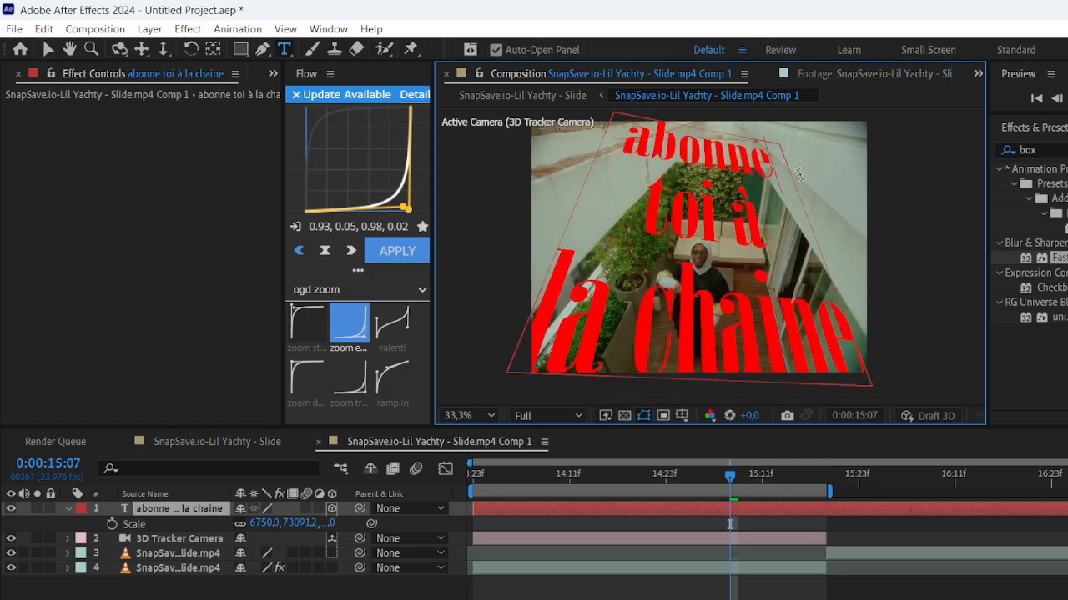
type("s")
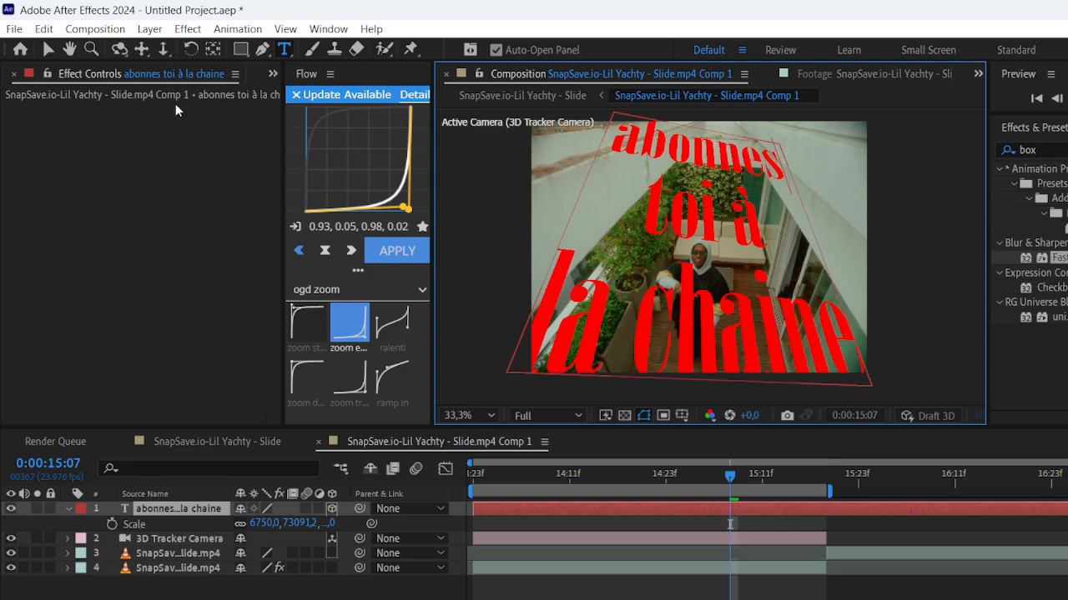
left_click(49, 50)
- Rotate the 3D text so its lines run level across the terrace and lie back in perspective, and preview the shot
left_click_drag(746, 134, 741, 131)
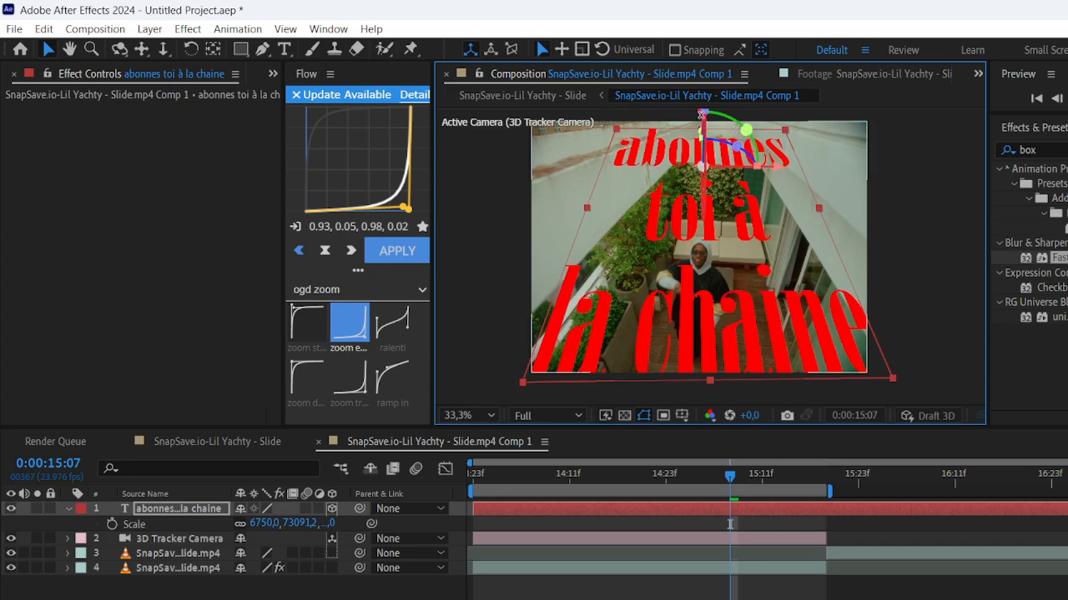
left_click_drag(701, 115, 732, 160)
left_click_drag(722, 482, 505, 492)
key("space")
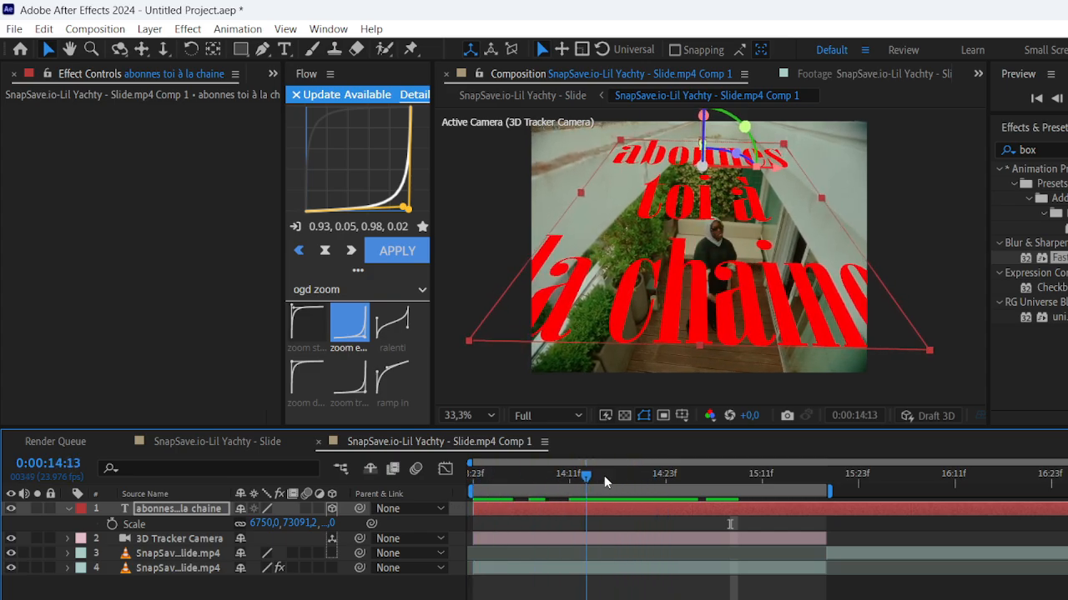
- Trim the end of the text layer to match the end of the 3D Tracker Camera layer
left_click(762, 475)
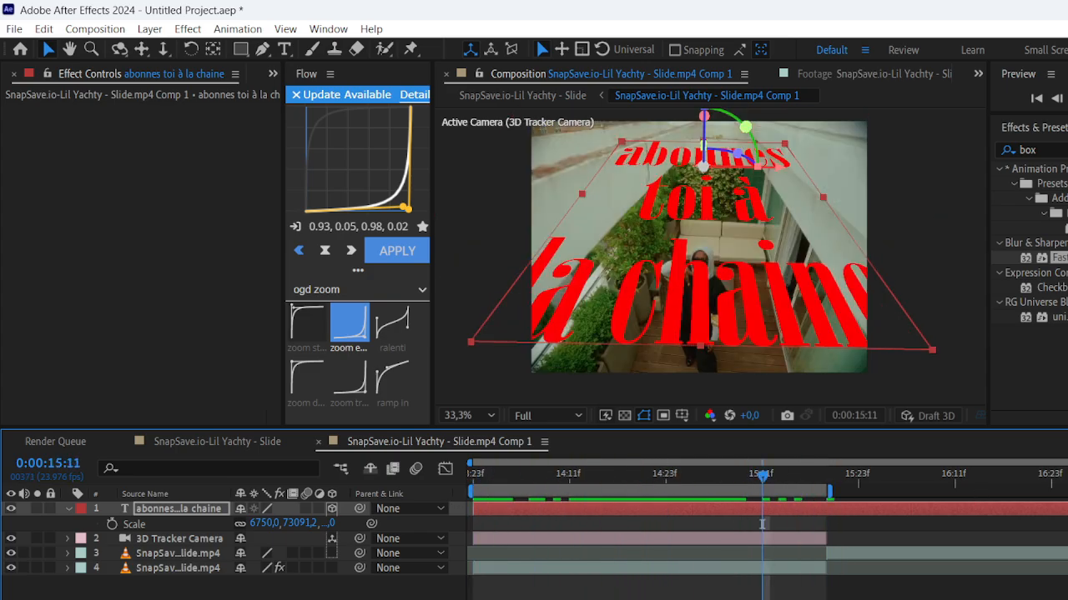
left_click_drag(1065, 509, 828, 536)
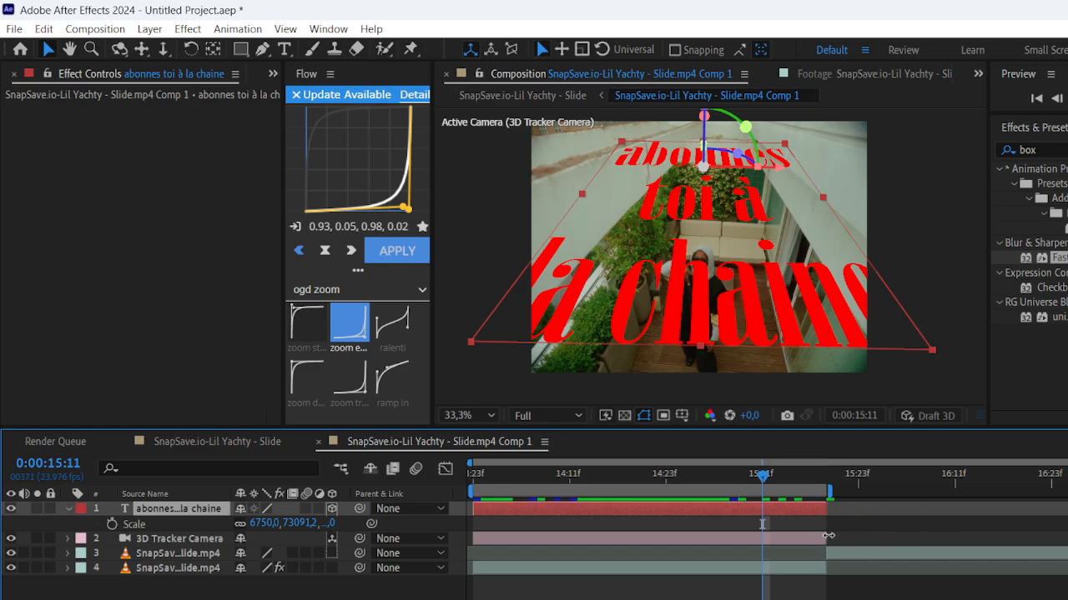
left_click_drag(775, 467, 586, 510)
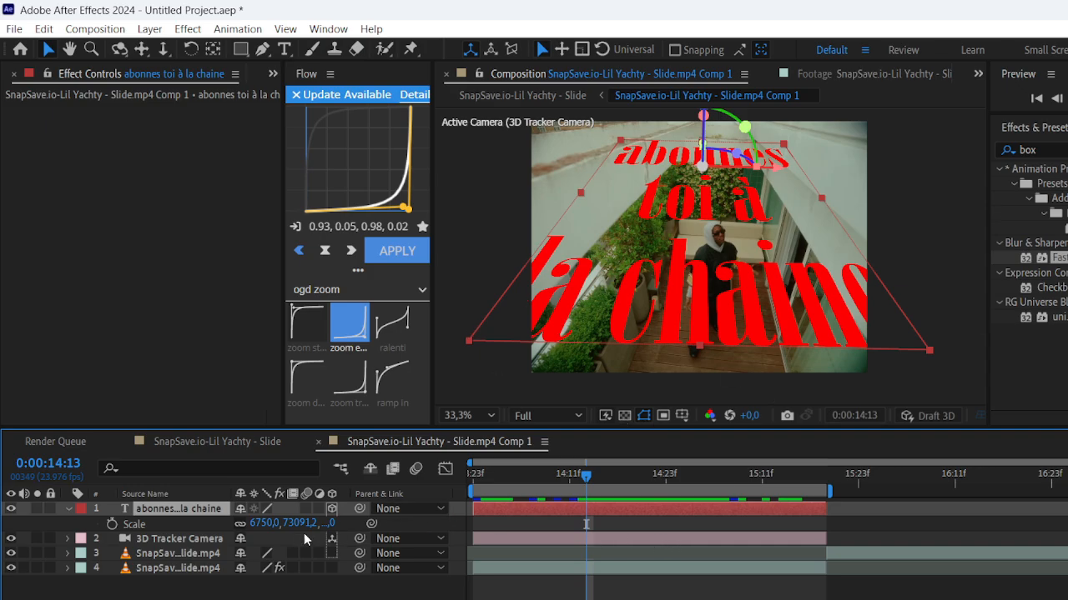
- Add an Opacity animator to the text layer and make all the lettering fully transparent
left_click(68, 510)
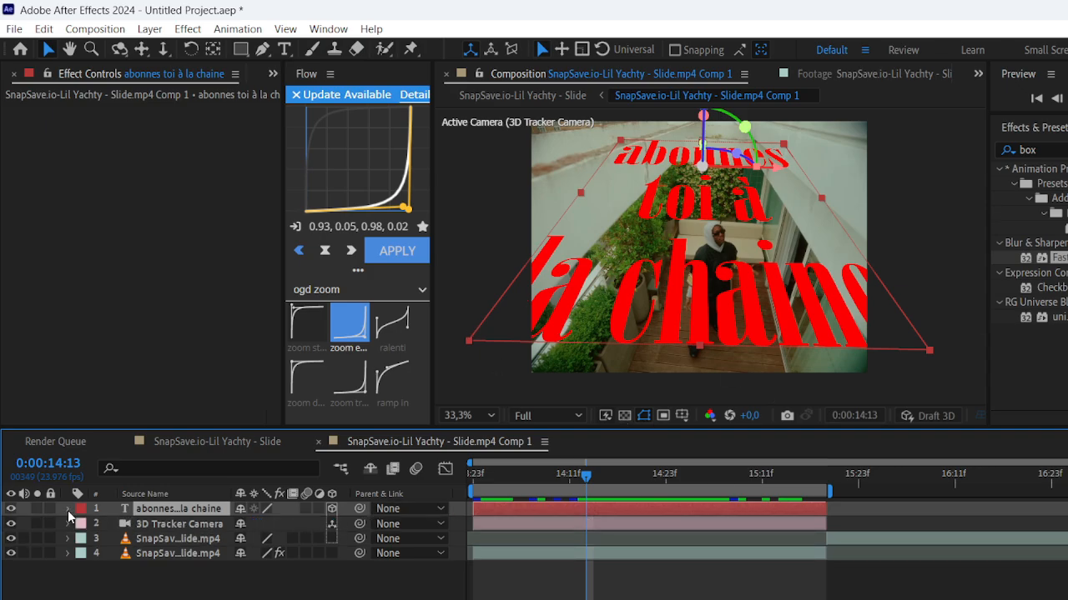
left_click(68, 511)
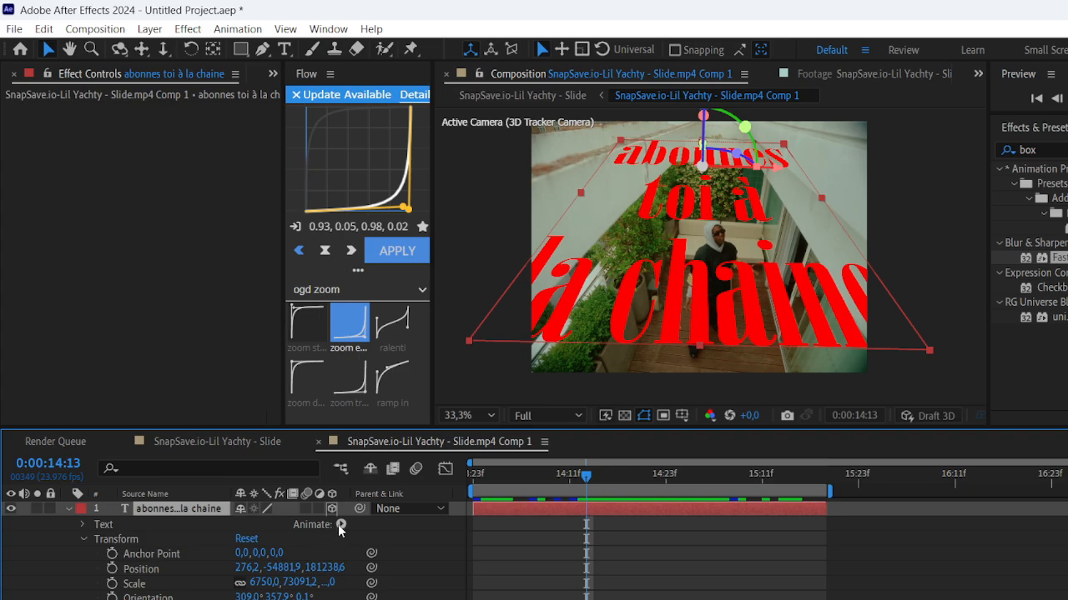
left_click(341, 526)
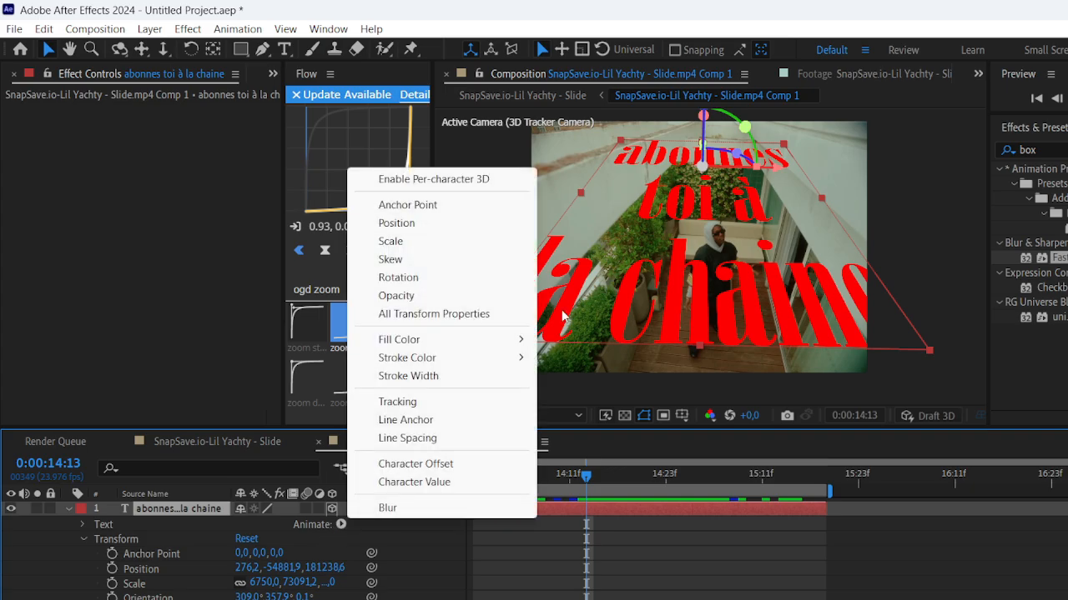
left_click(412, 297)
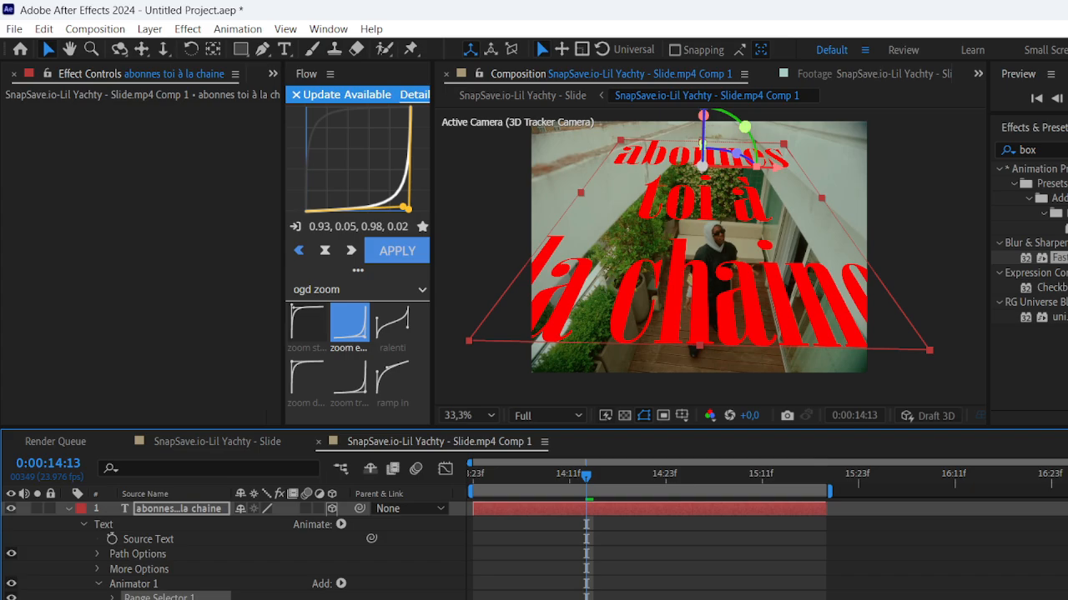
key("Return")
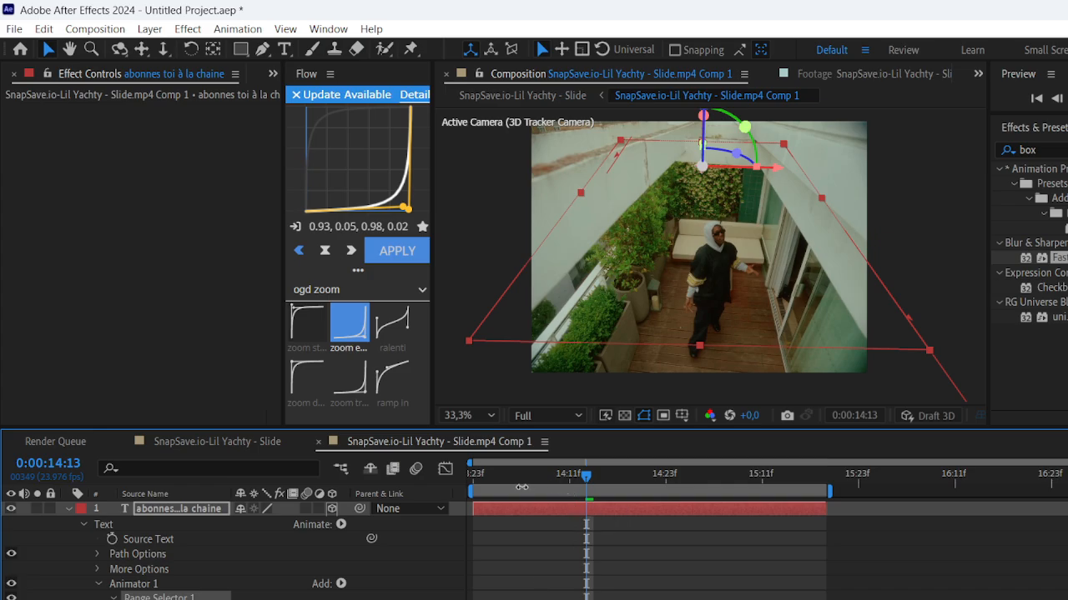
- Go to the clip's first frame at 0:00:13:23 and set the preview resolution to Quarter
left_click(465, 484)
left_click(547, 415)
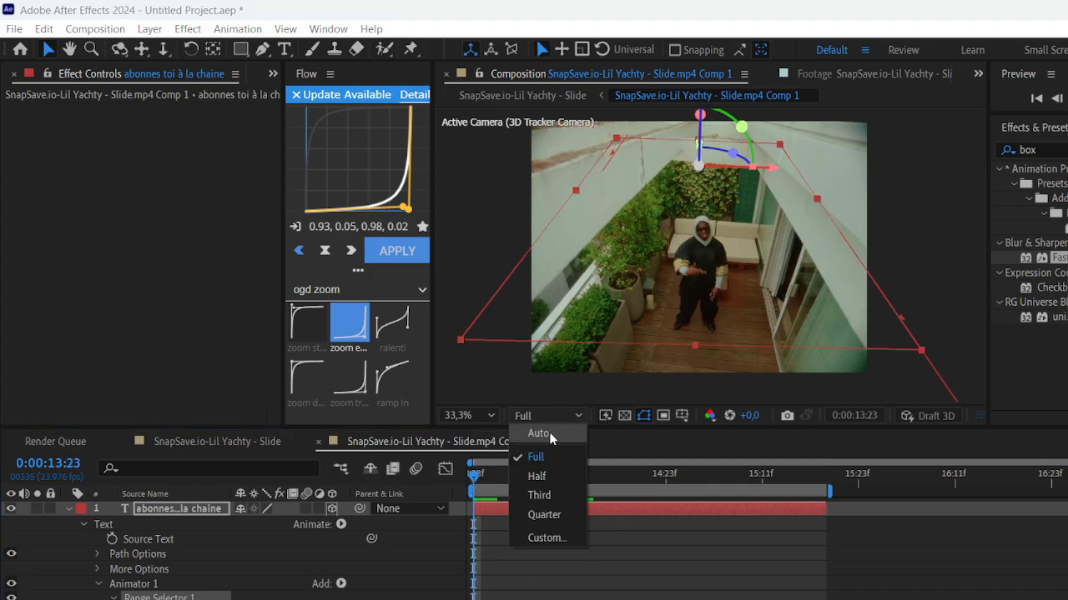
left_click(543, 513)
- Keyframe the range selector's Start at 0:00:14:08, 0:00:14:14, 0:00:14:20 and up to 0:00:15:10, revealing the text line by line with holds
left_click_drag(483, 478, 546, 501)
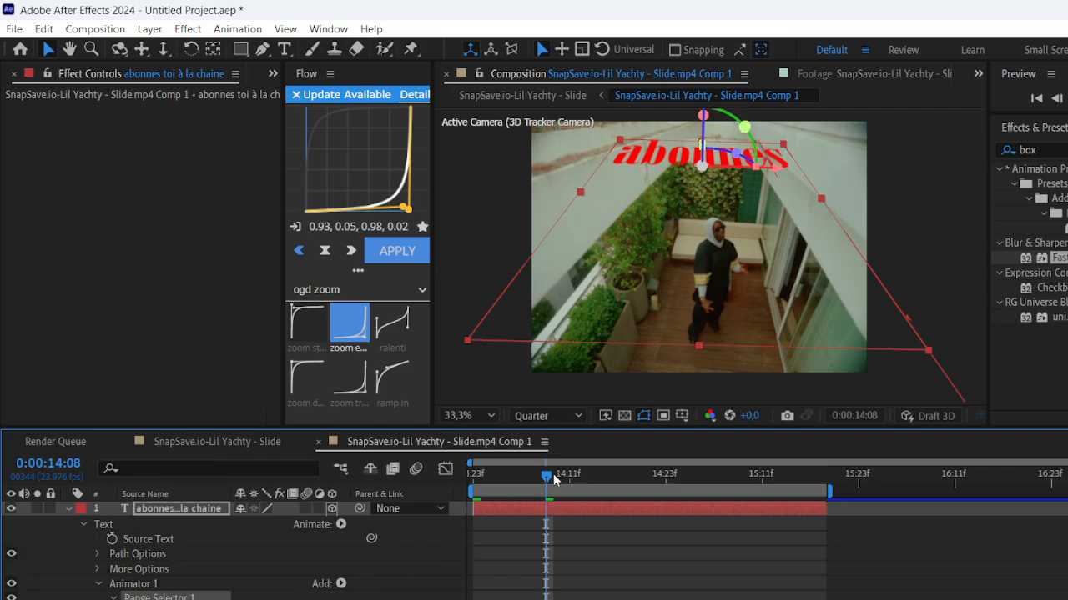
left_click_drag(555, 480, 593, 489)
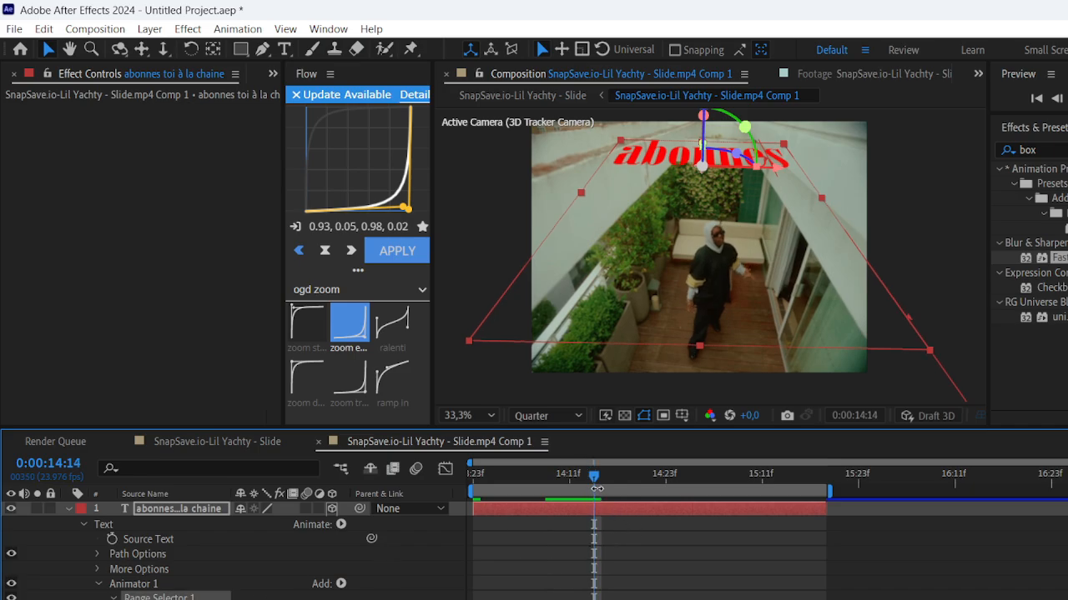
left_click_drag(597, 489, 642, 488)
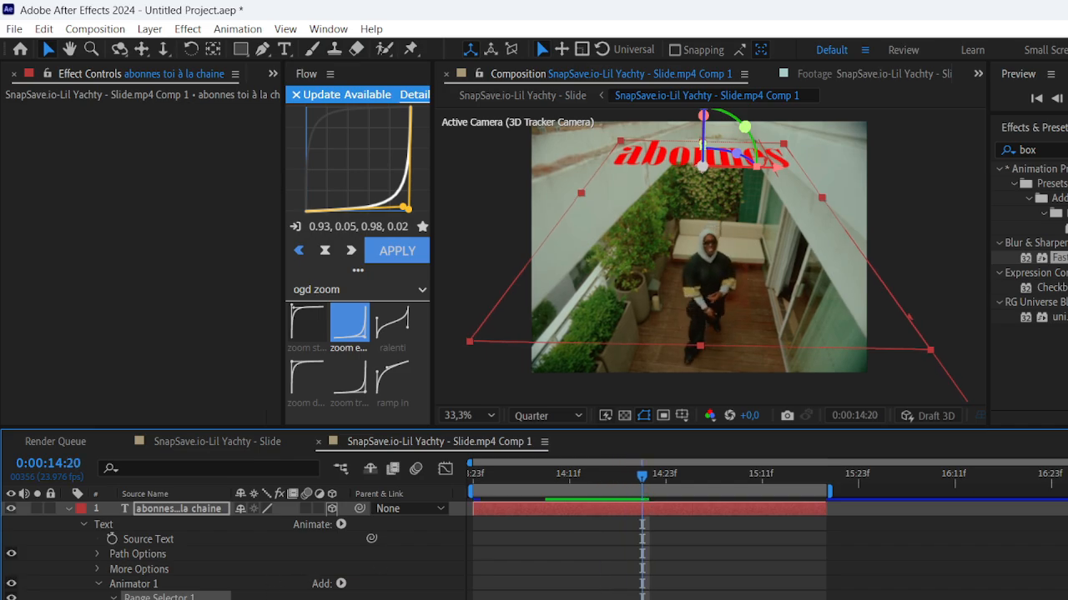
mouse_move(246, 599)
left_mouse_down()
mouse_move(277, 599)
mouse_move(266, 599)
left_mouse_up()
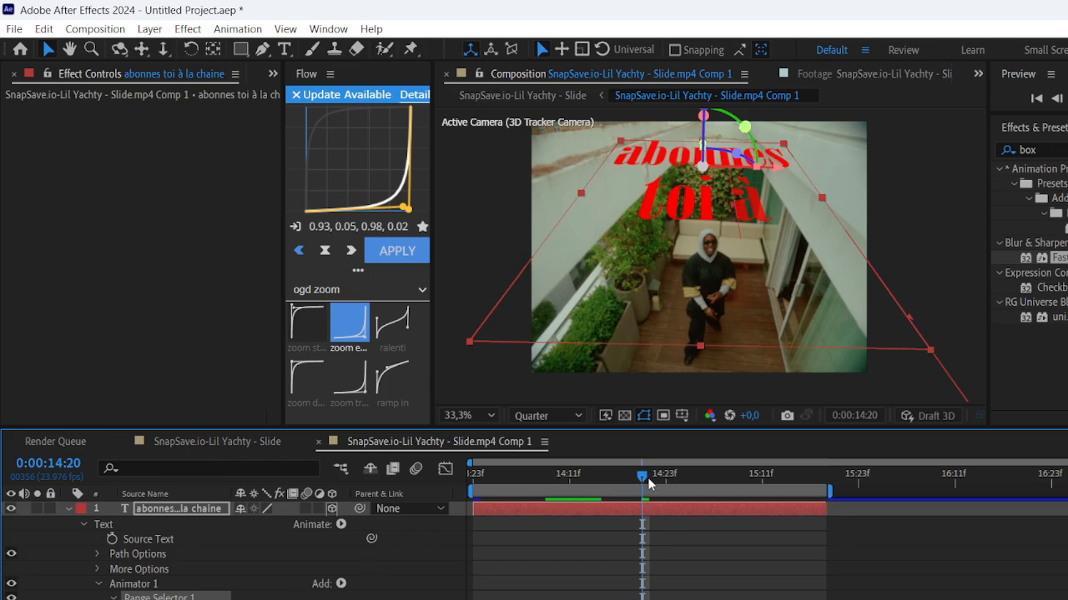
left_click_drag(648, 483, 754, 482)
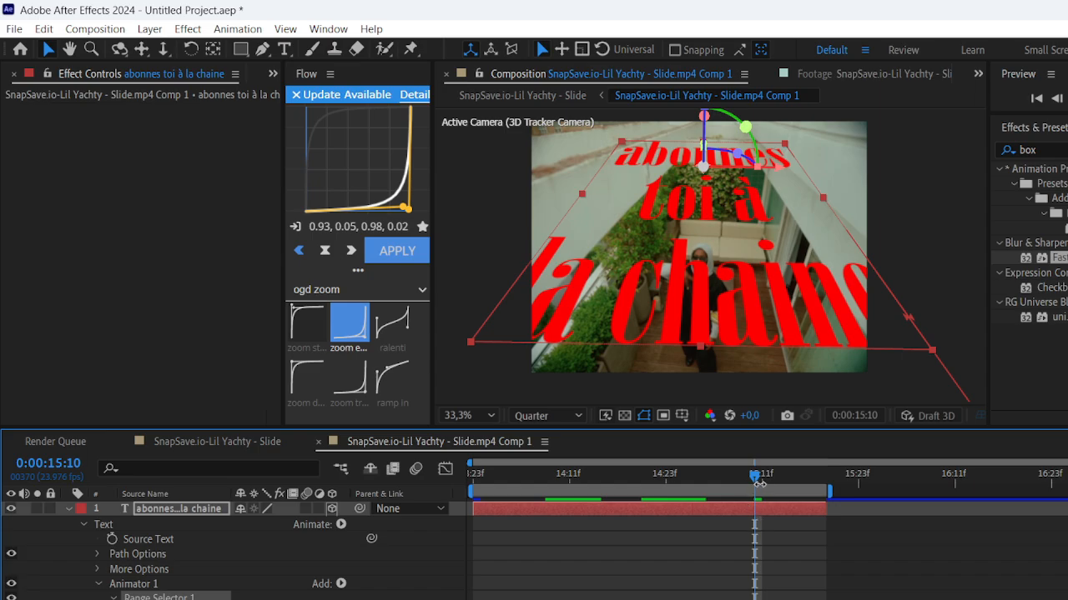
- Apply Easy Ease to all the Start keyframes and enable motion blur on the text layer, previewing the reveal from 0:00:13:23
left_click_drag(760, 483, 411, 534)
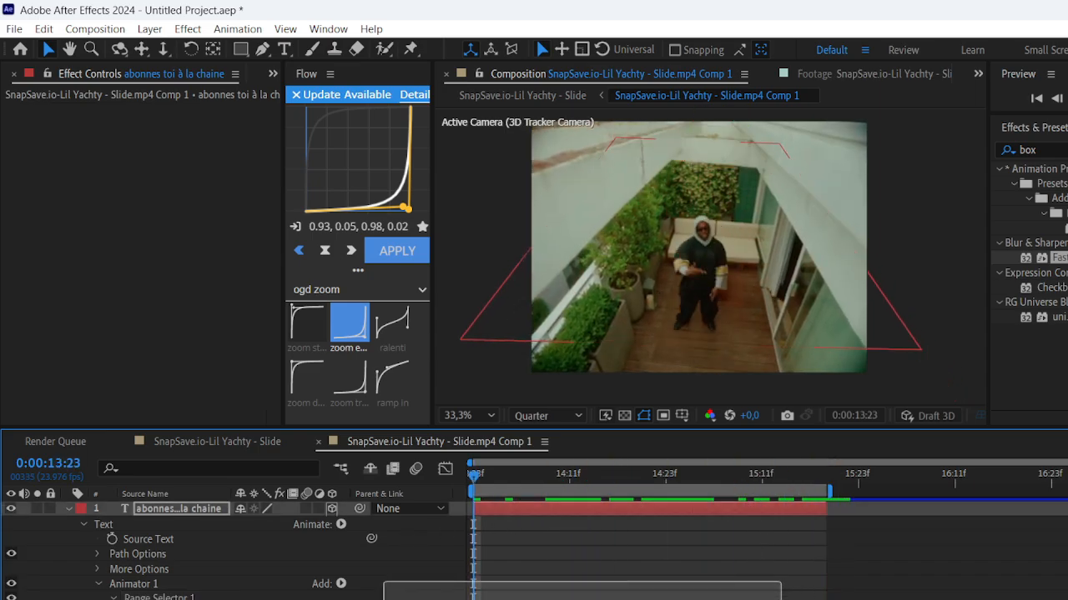
left_click_drag(384, 582, 781, 599)
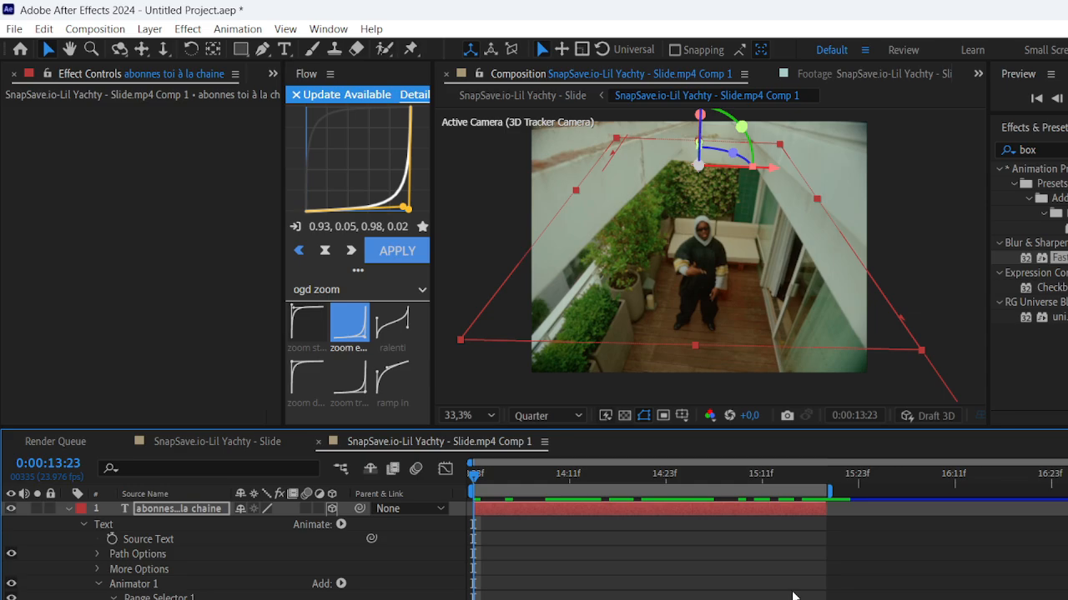
left_click(309, 509)
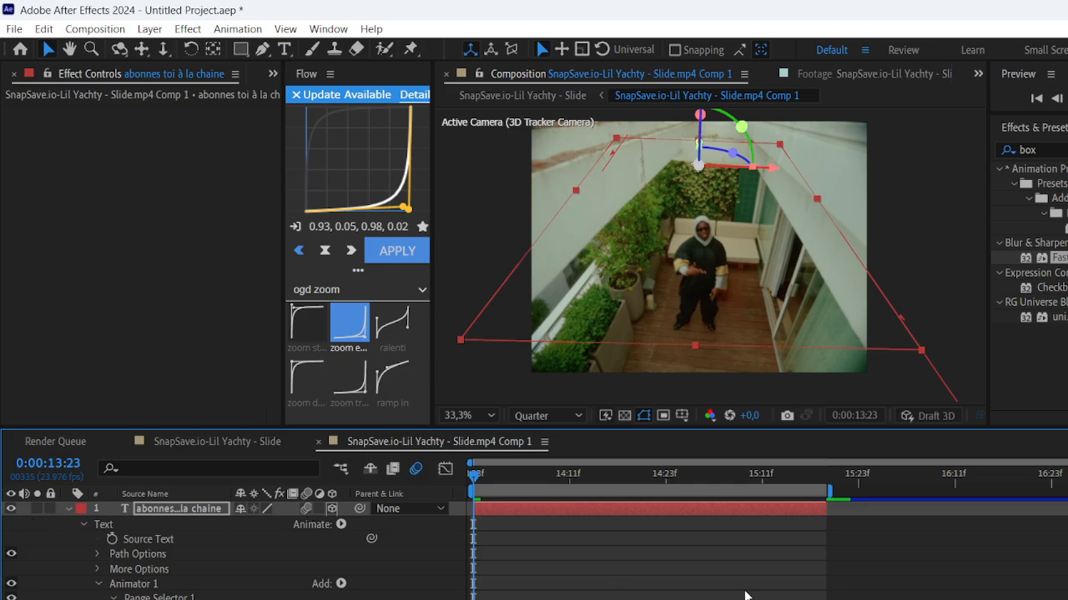
key("space")
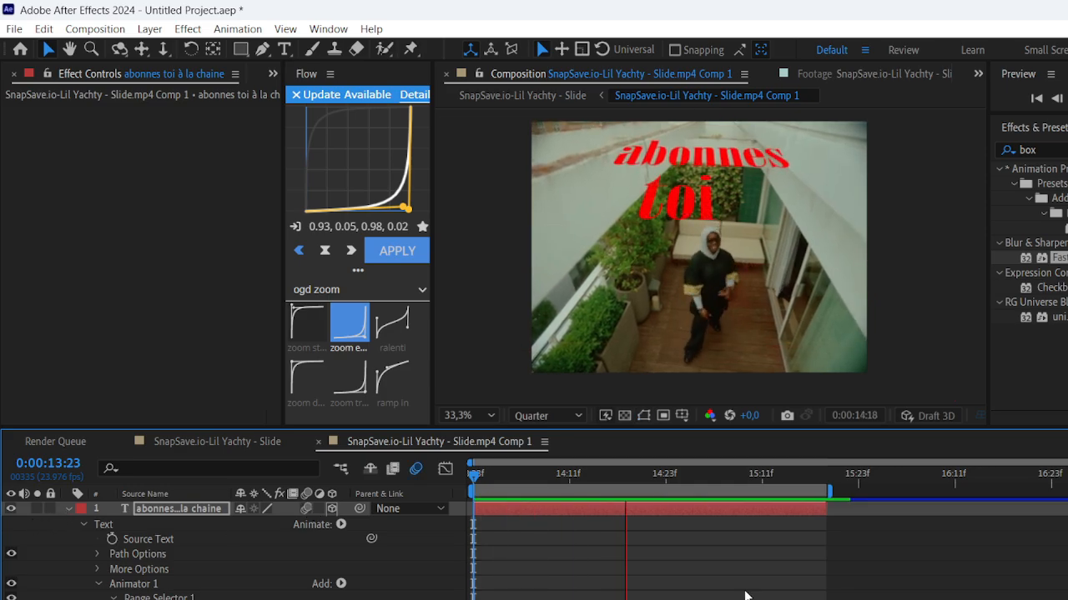
- Turn on Randomize Order in the range selector's advanced options so the letters appear in random order, and collapse the layer's properties
left_click(577, 474)
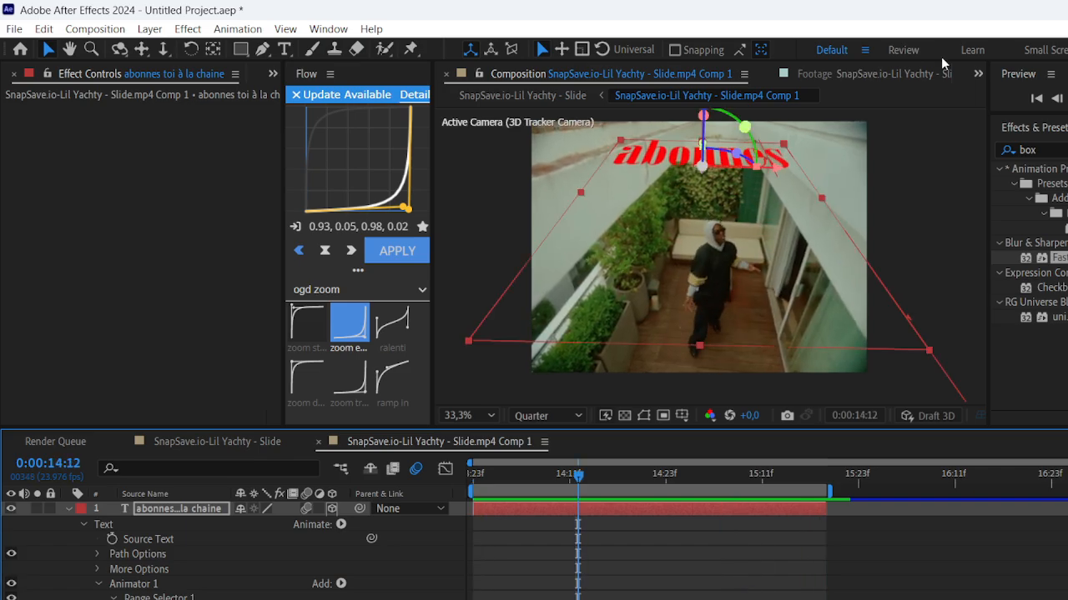
left_click(546, 474)
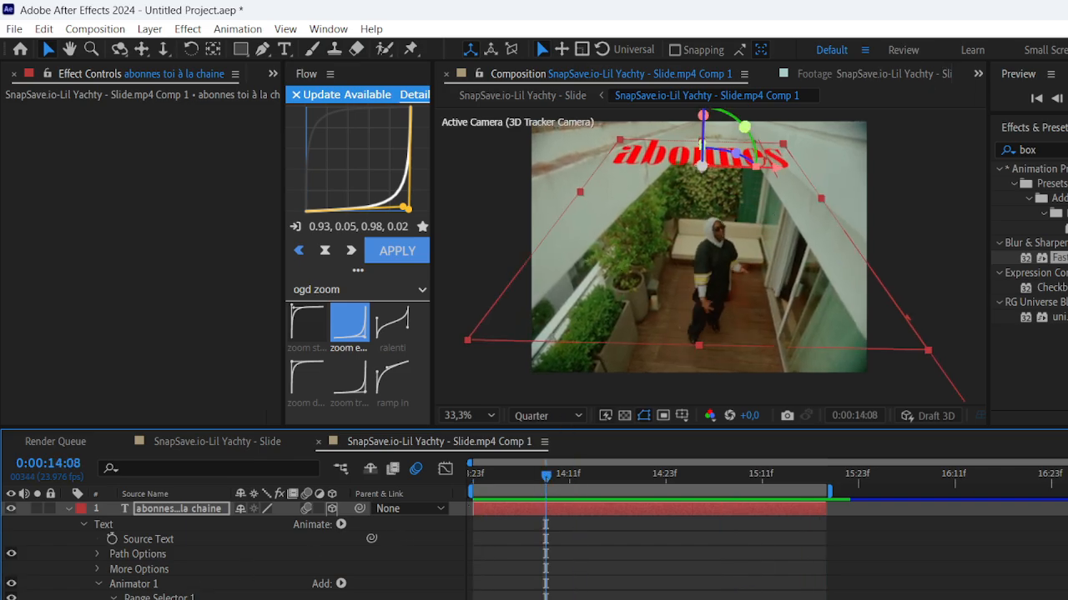
scroll(234, 550, "down", 5)
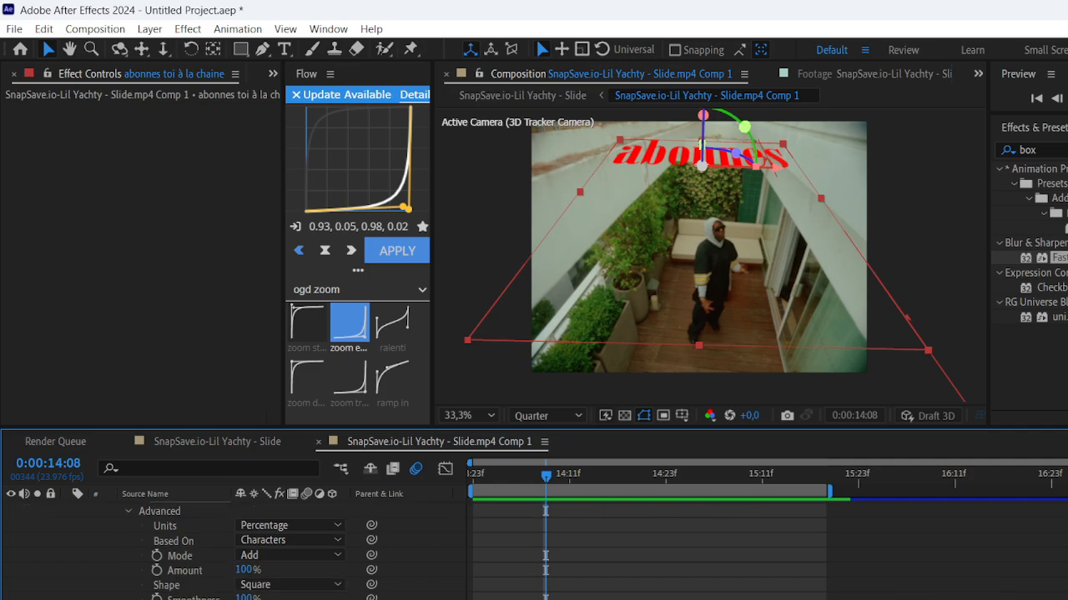
left_click(243, 599)
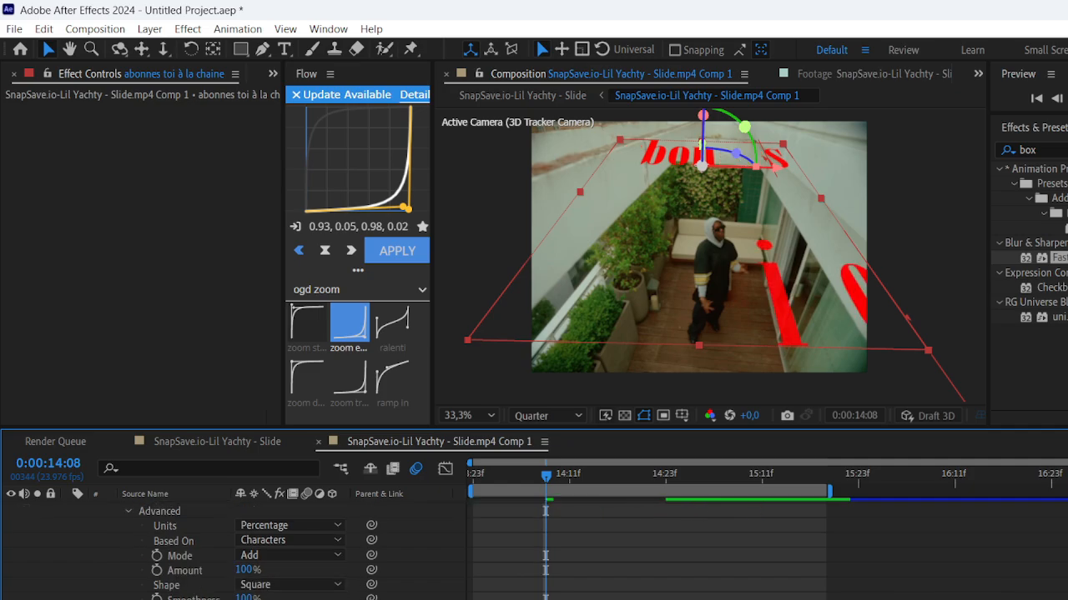
scroll(234, 550, "up", 1)
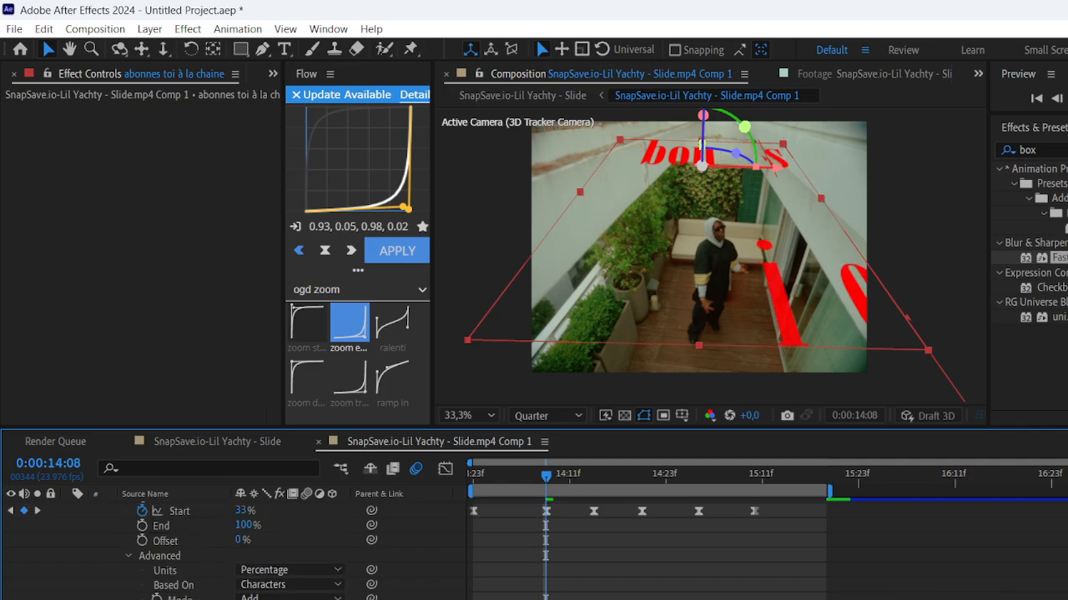
scroll(107, 538, "up", 3)
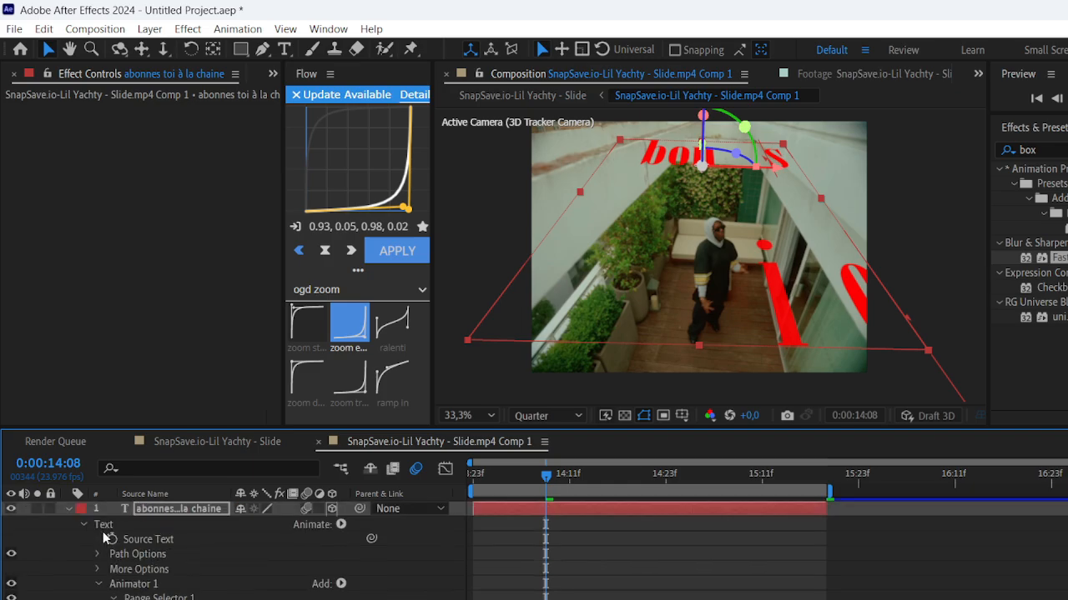
left_click(69, 508)
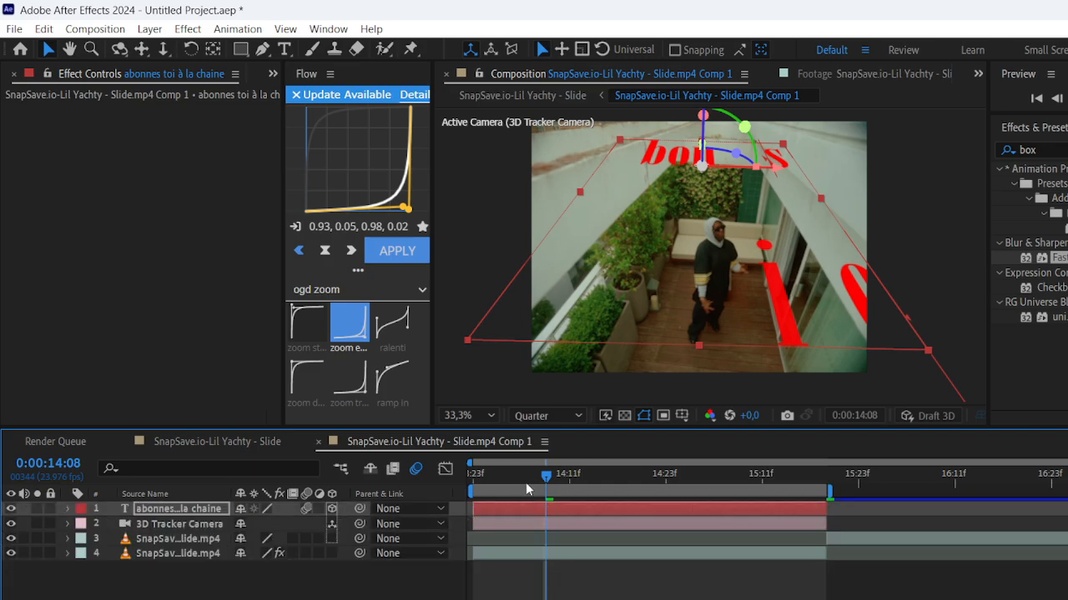
- Preview the randomized letter reveal from 0:00:13:23 and check the text near 0:00:15:12
left_click_drag(525, 482, 419, 477)
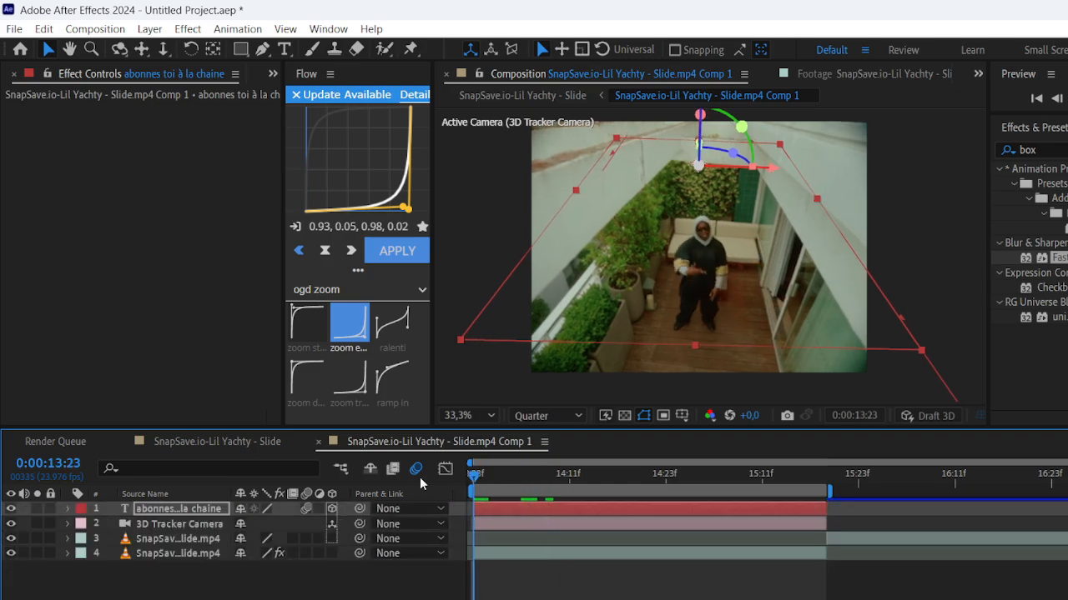
key("space")
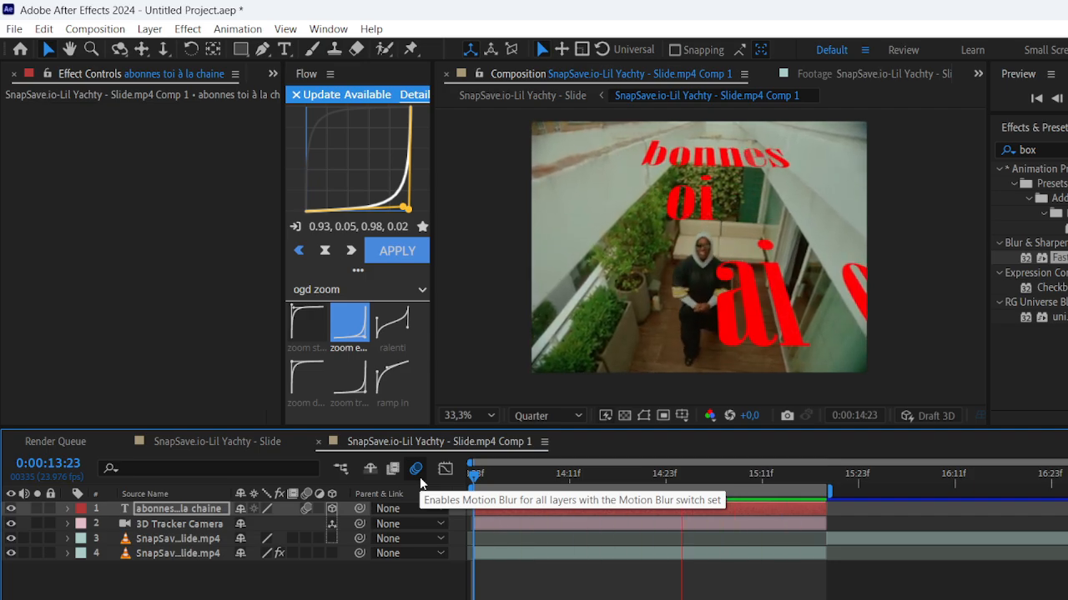
key("space")
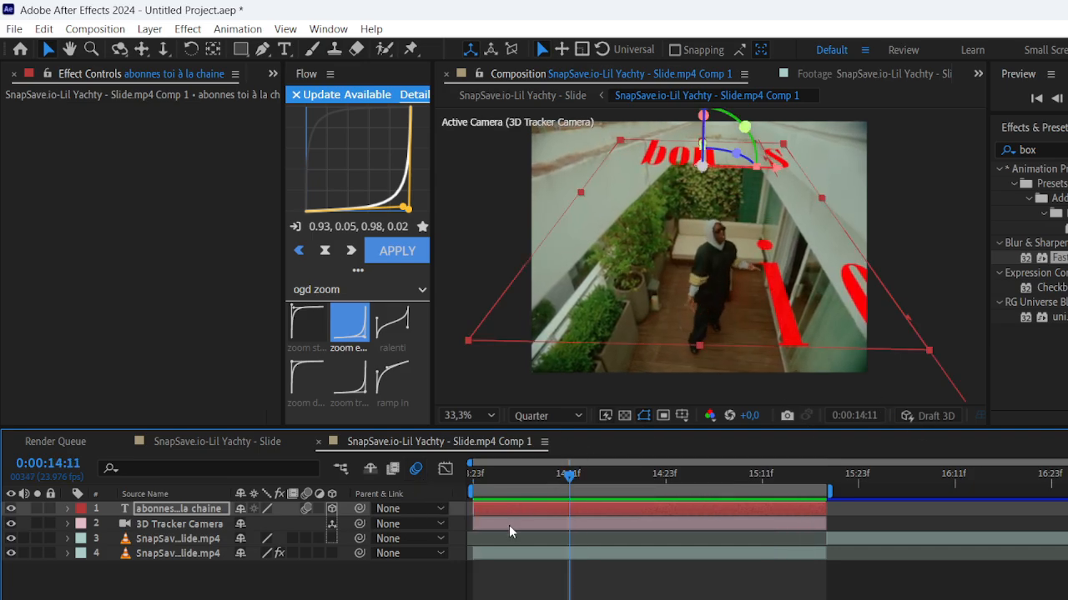
left_click_drag(588, 483, 766, 485)
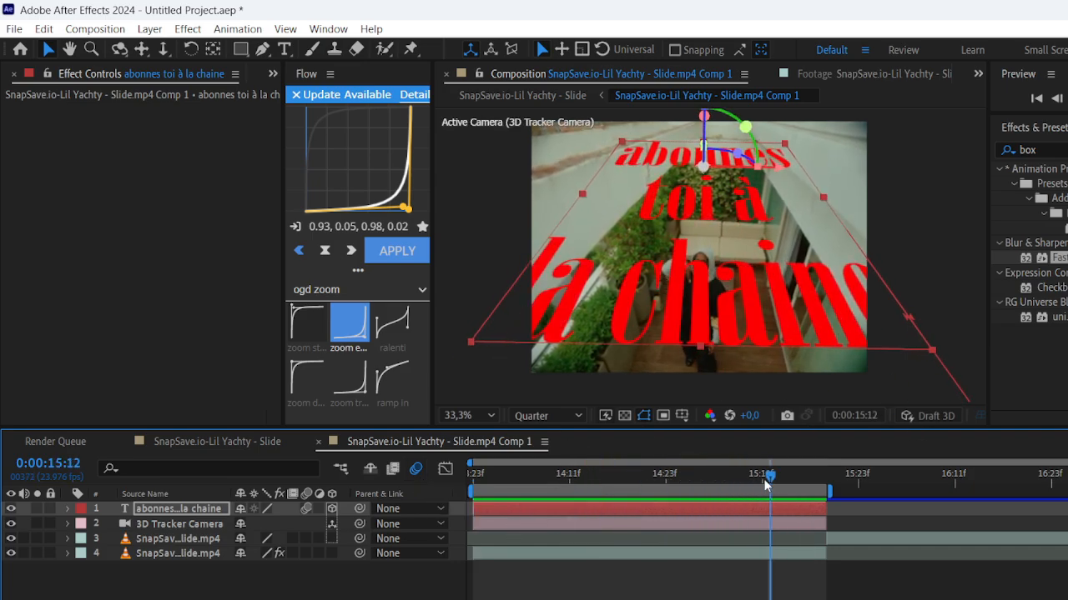
- Apply the Deep Glow effect to the text layer and lower its Exposure to 0.17
left_click(1054, 149)
type("dee")
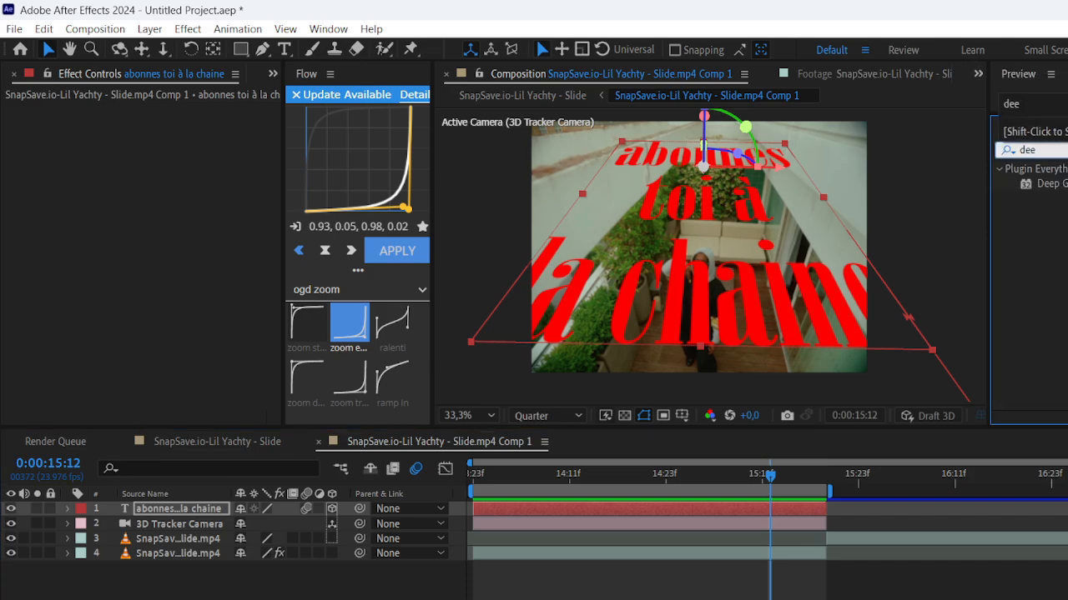
double_click(1050, 183)
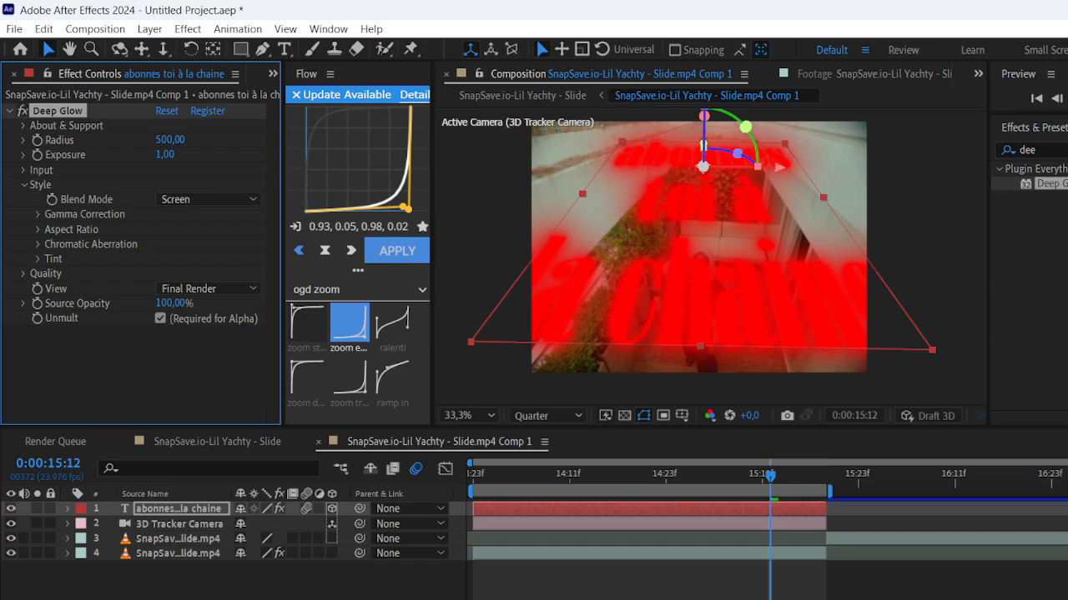
left_click_drag(164, 155, 108, 172)
- Add the S_Flicker effect to the text layer and set its Rand Freq to 100.50
left_click(1029, 151)
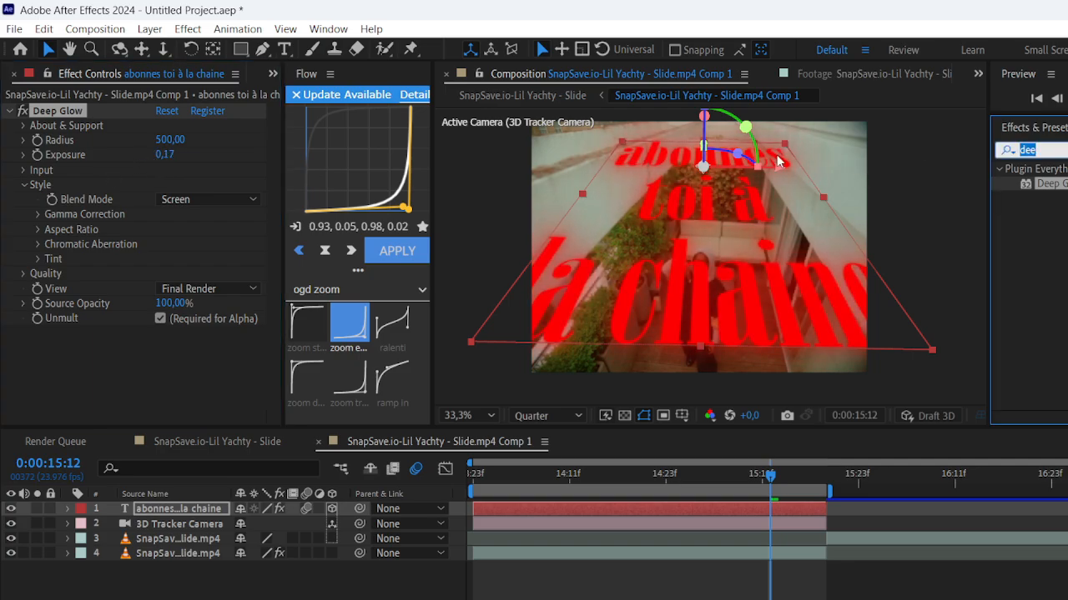
type("s_fli")
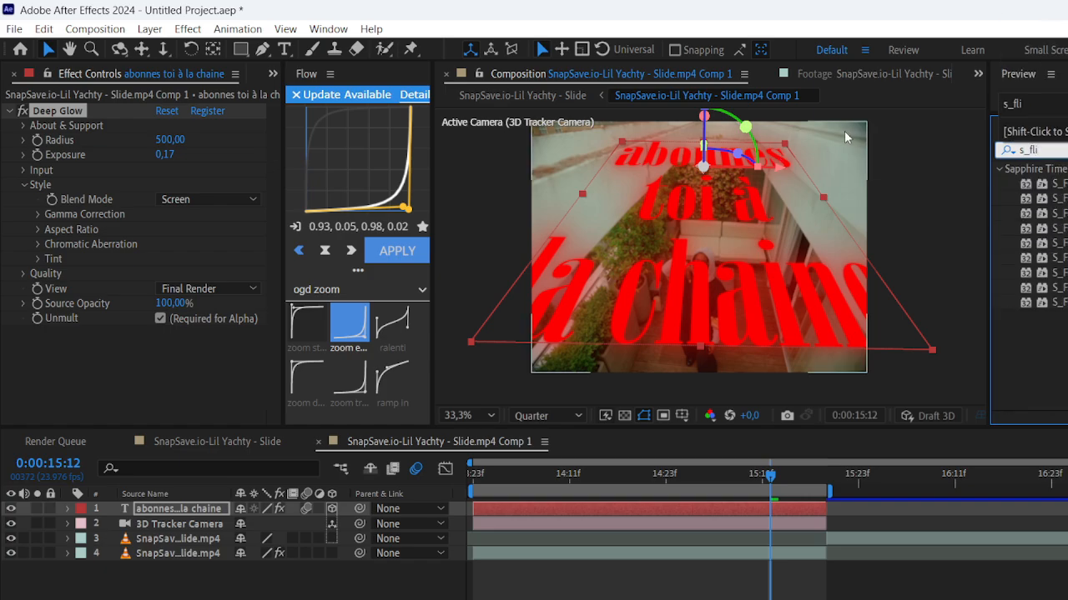
double_click(1061, 184)
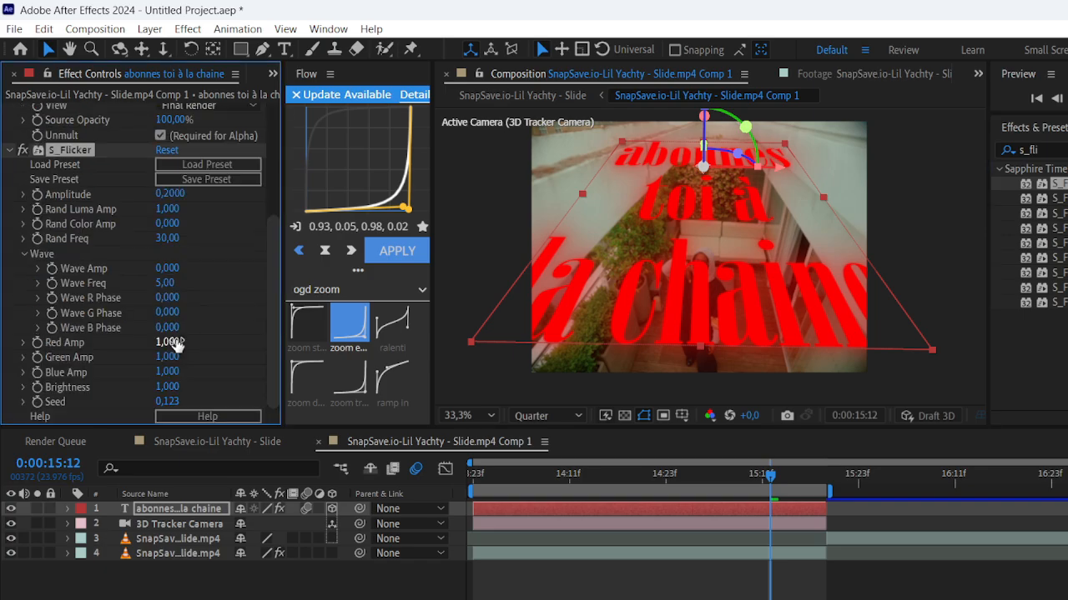
left_click_drag(177, 241, 324, 241)
left_click_drag(167, 238, 511, 226)
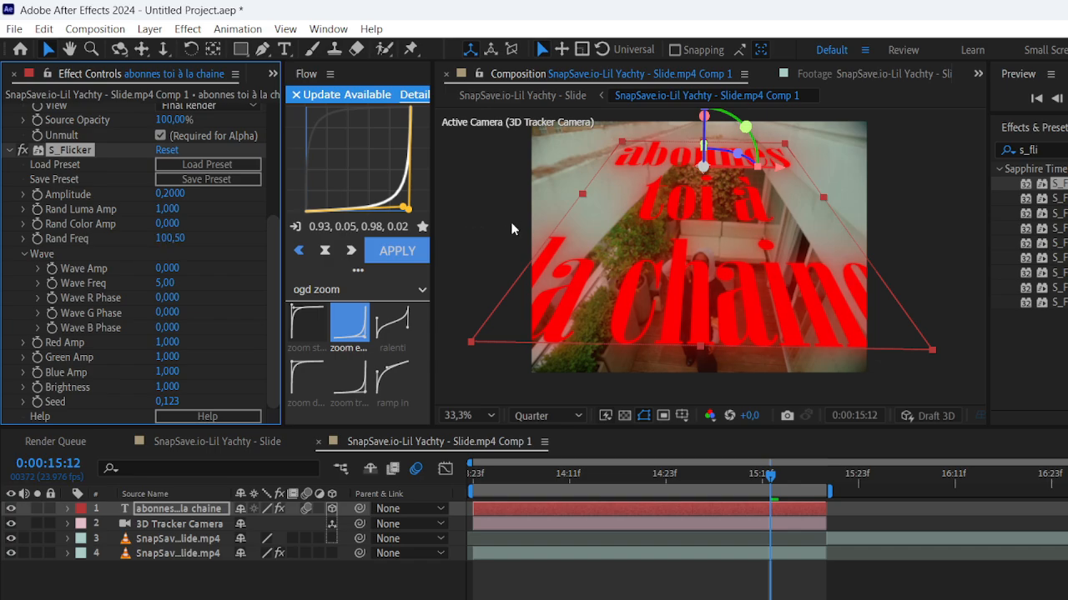
- Add a Drop Shadow to the text layer with Distance 33 and Softness 150
left_click_drag(1046, 150, 970, 146)
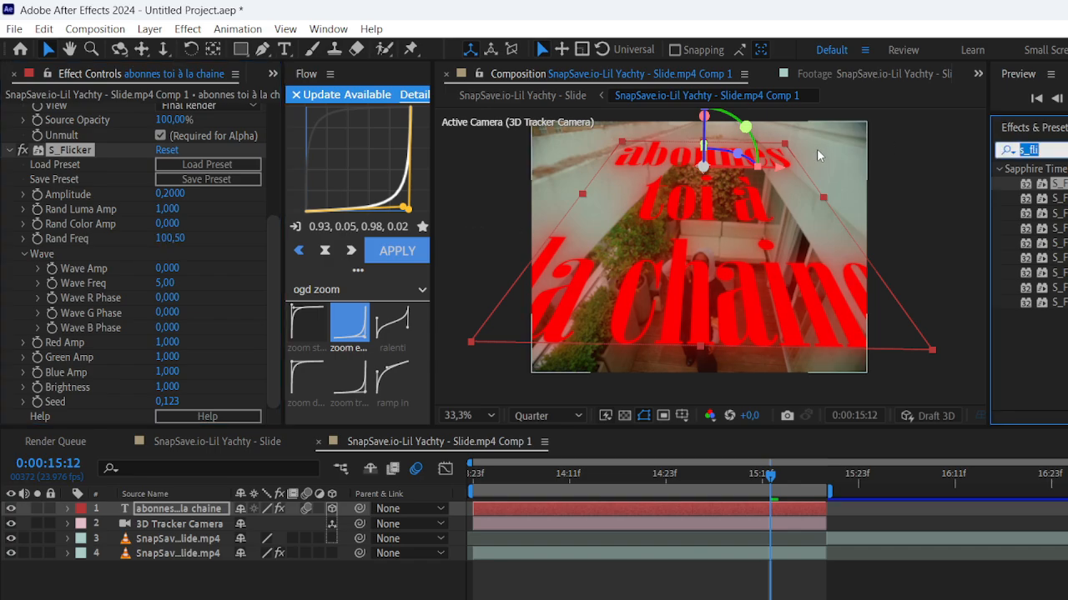
type("drop")
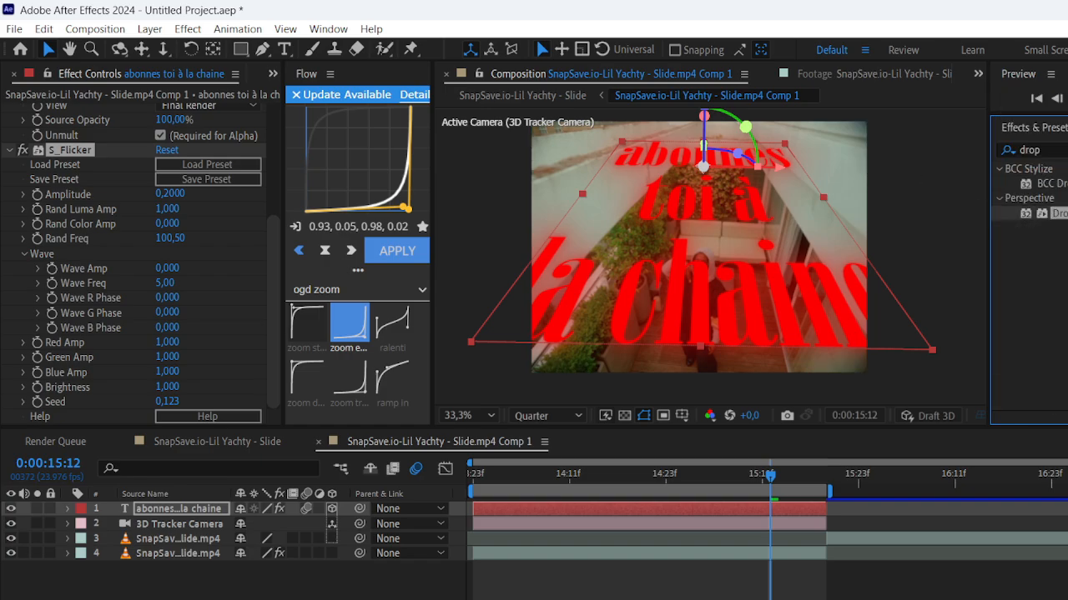
double_click(1057, 214)
left_click_drag(161, 386, 290, 393)
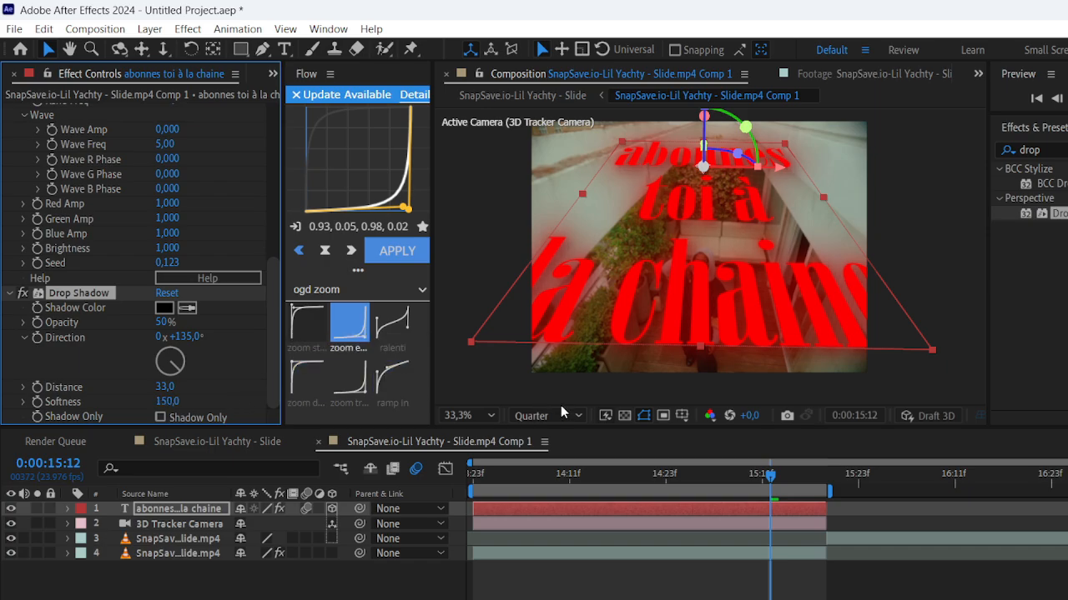
- Preview the text with glow, flicker and shadow from 0:00:13:23
key("Home")
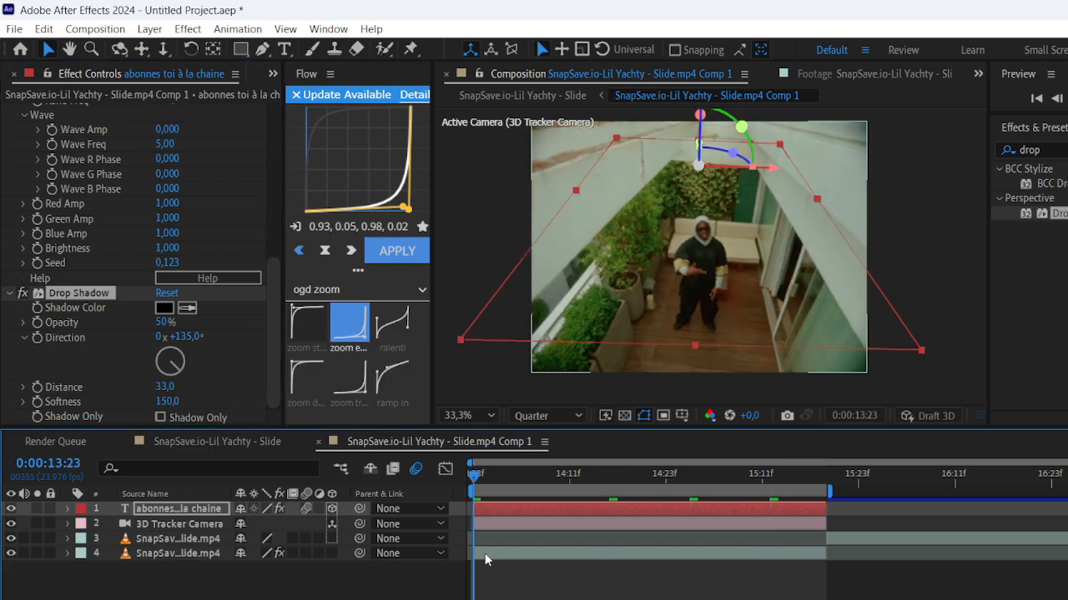
key("space")
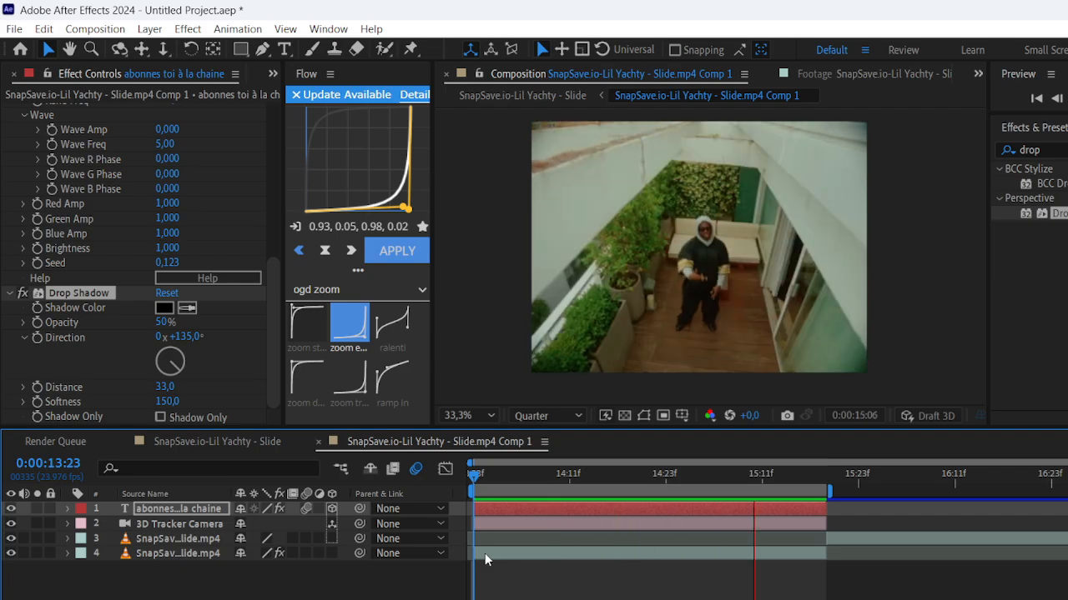
key("space")
- At 0:00:15:10, change the text's fill colour to a pale grey-green sampled from the wall in the footage
left_click_drag(659, 476, 753, 513)
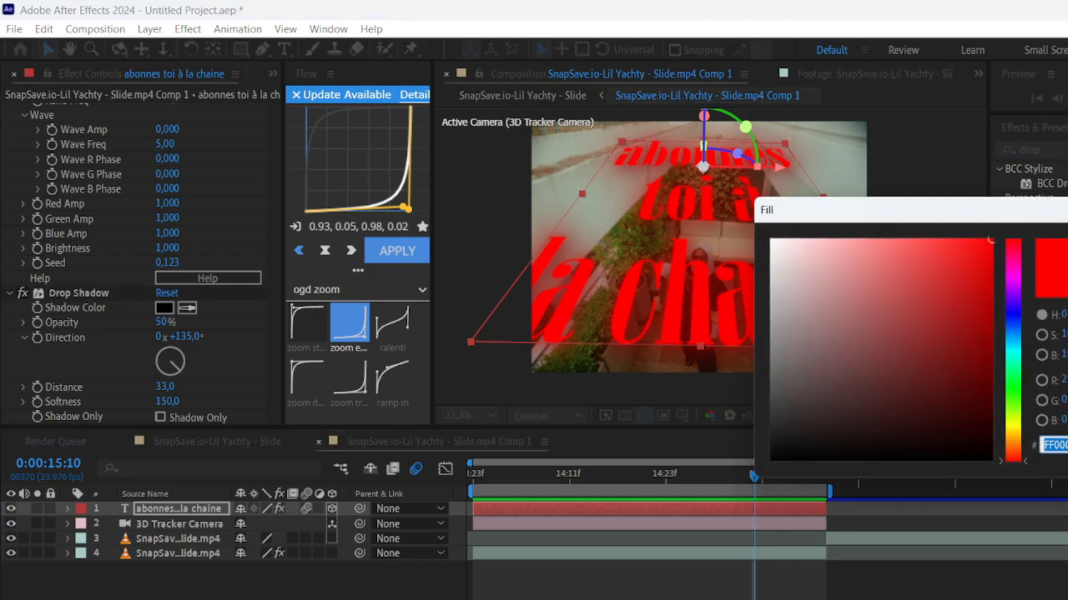
left_click(1067, 444)
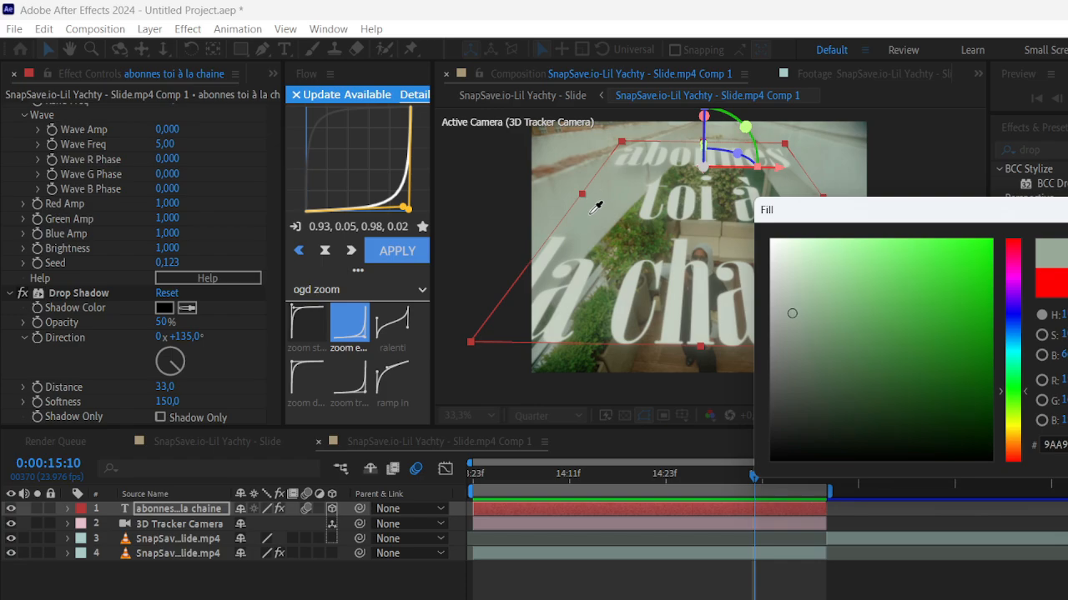
key("Return")
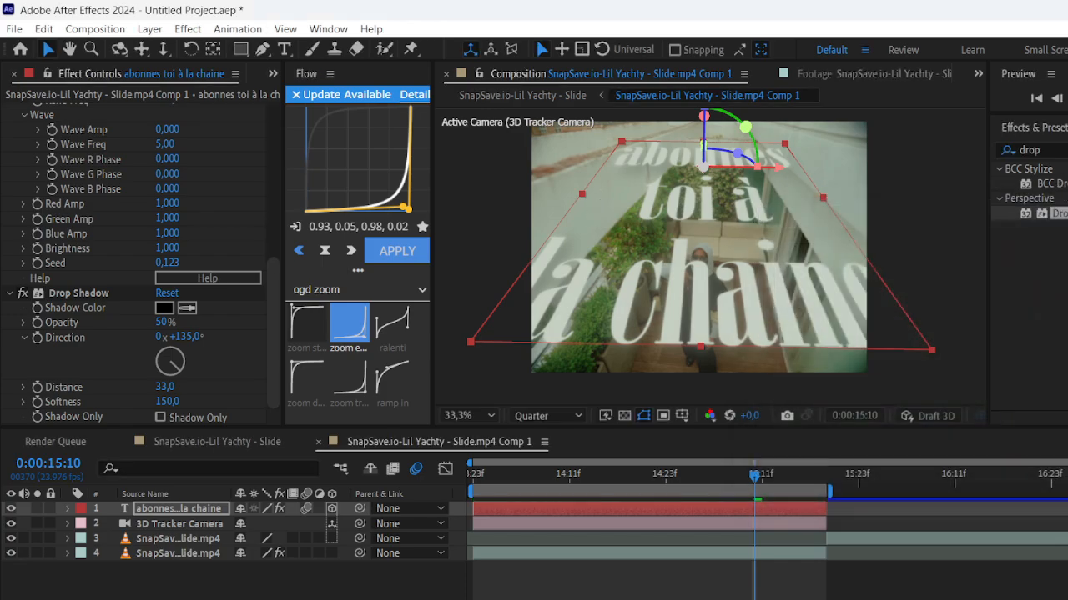
- Add the Noise effect to the text layer, turn off Use Color Noise and set Amount of Noise to 8%
type("noise")
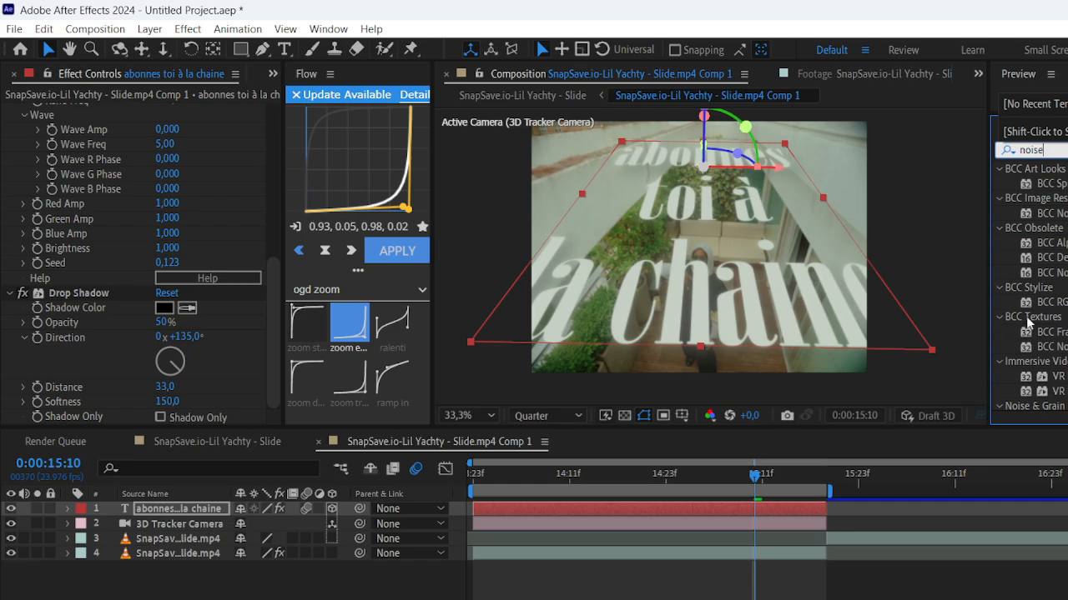
scroll(1033, 325, "down", 5)
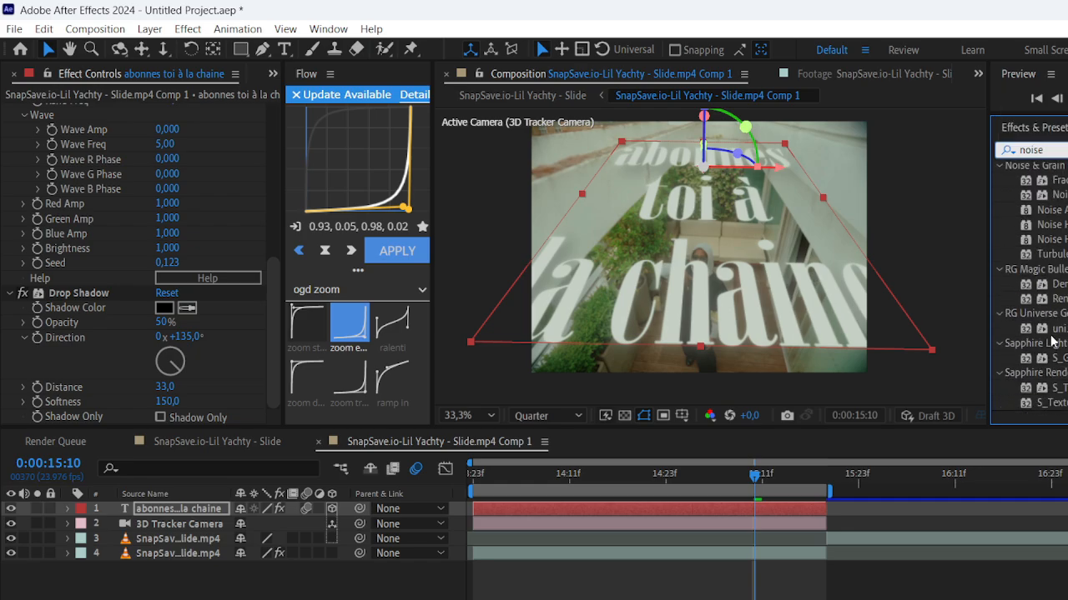
double_click(1056, 194)
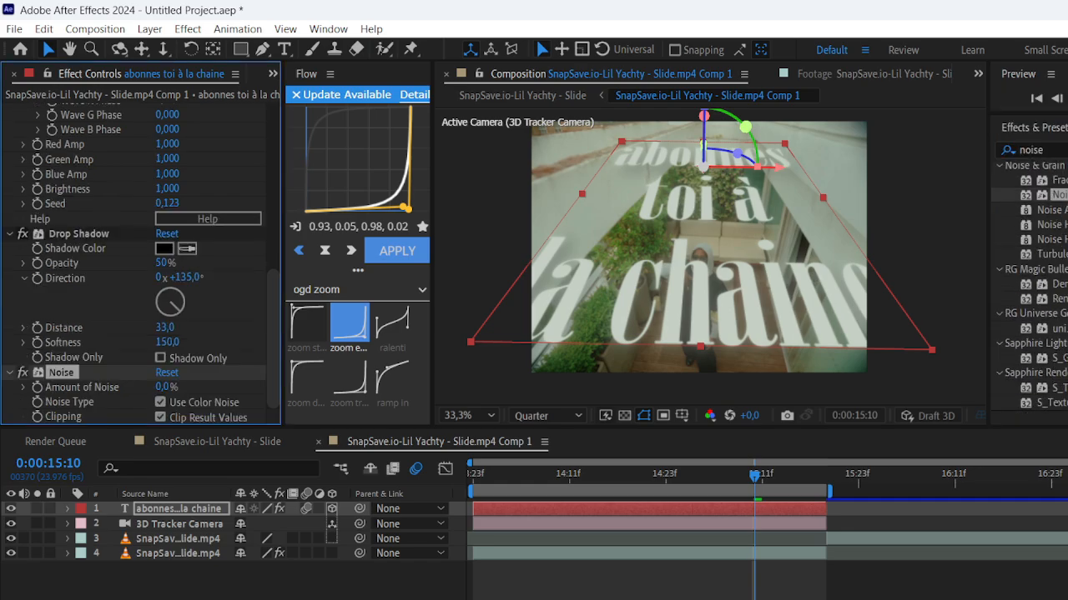
left_click(167, 384)
type("5")
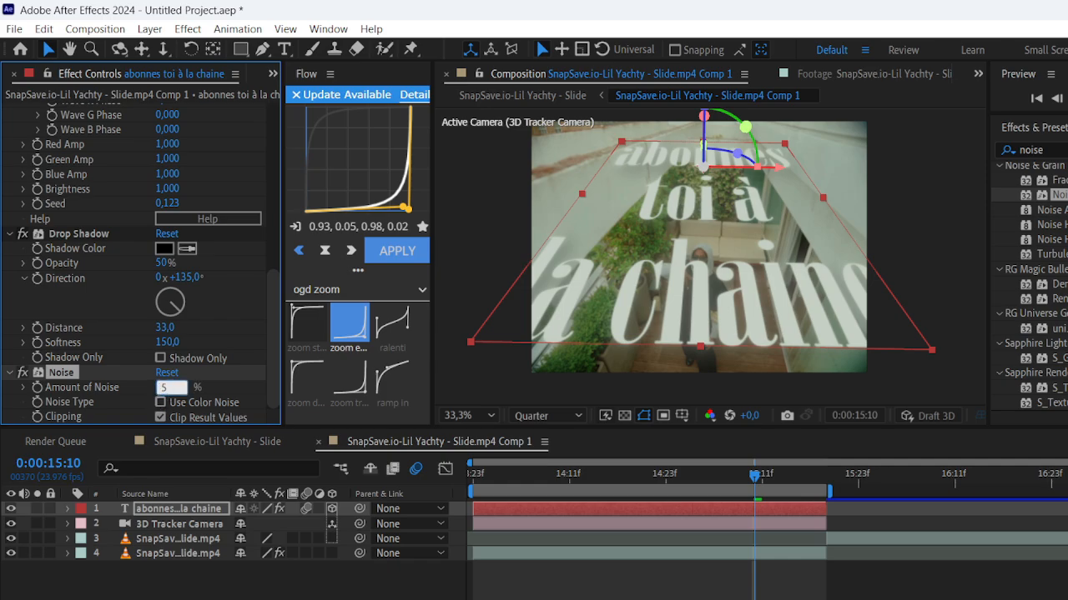
left_click(642, 577)
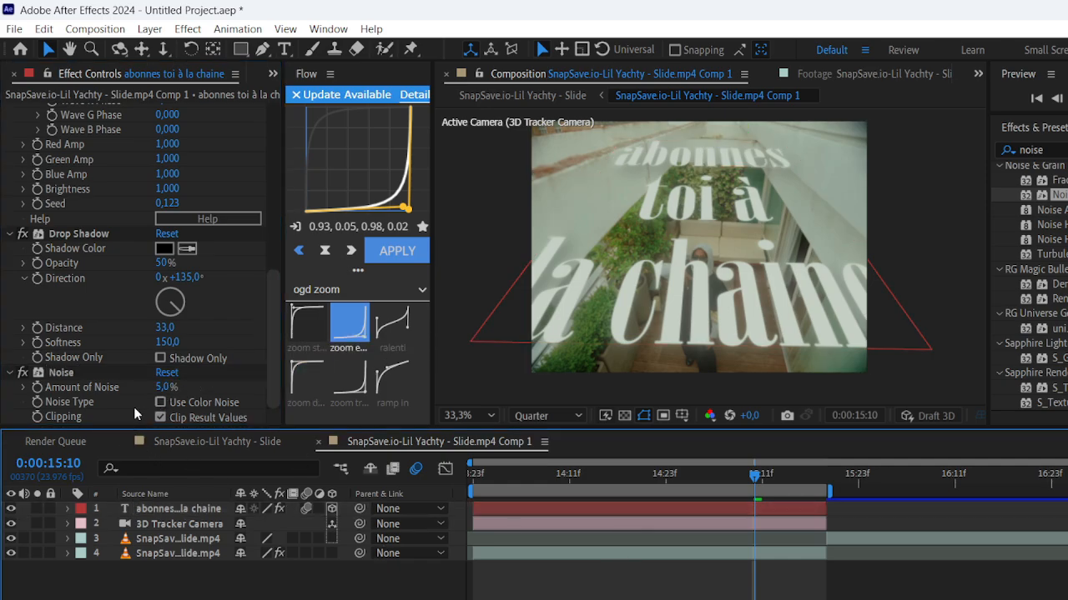
left_click_drag(173, 388, 171, 389)
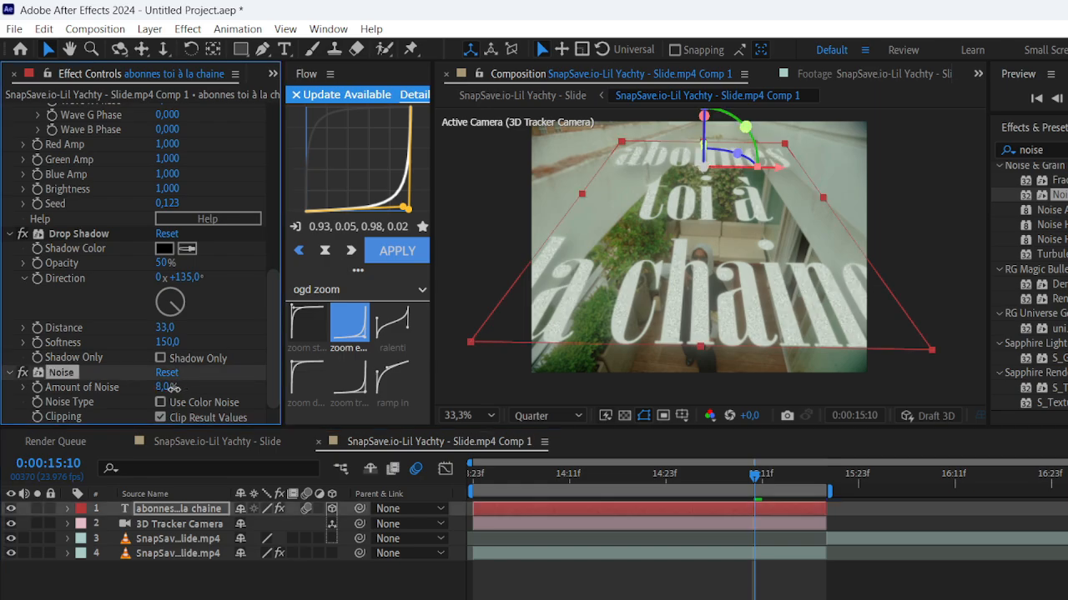
- Preview the recoloured, grainy text reveal from 0:00:13:23
key("Home")
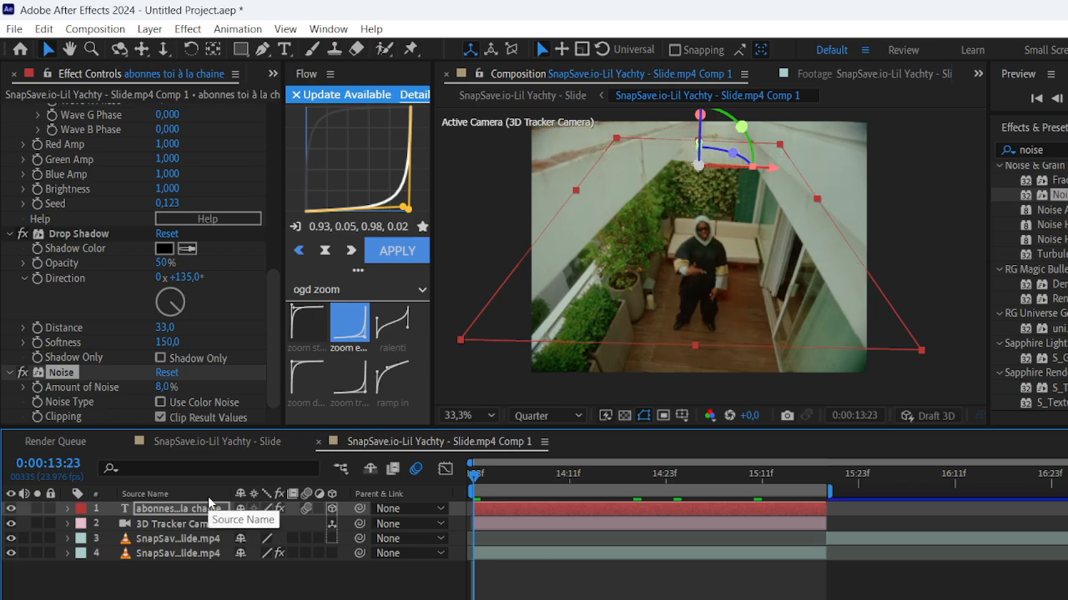
key("space")
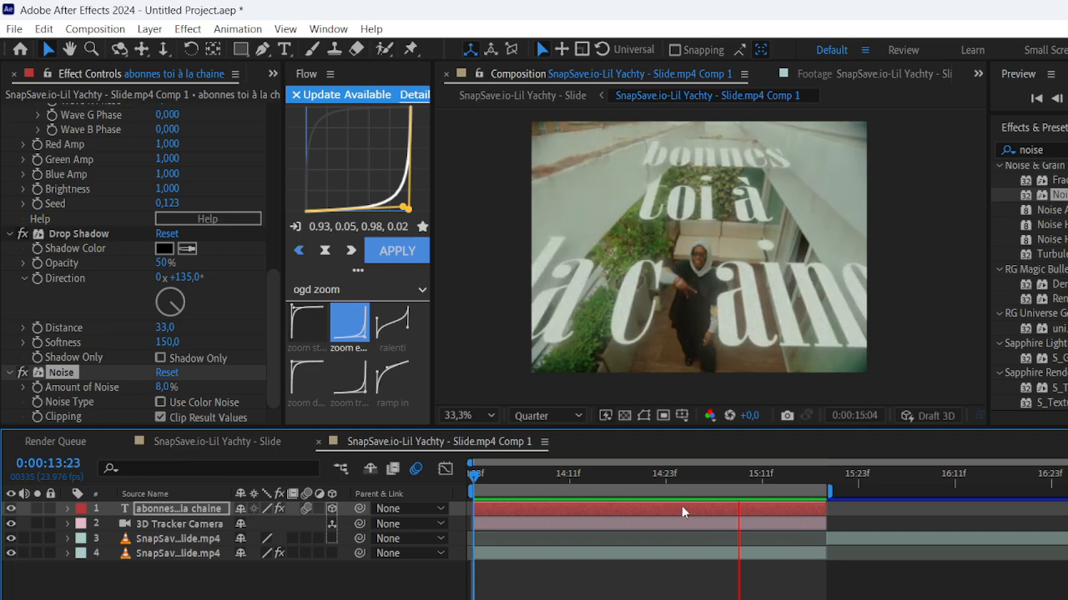
key("space")
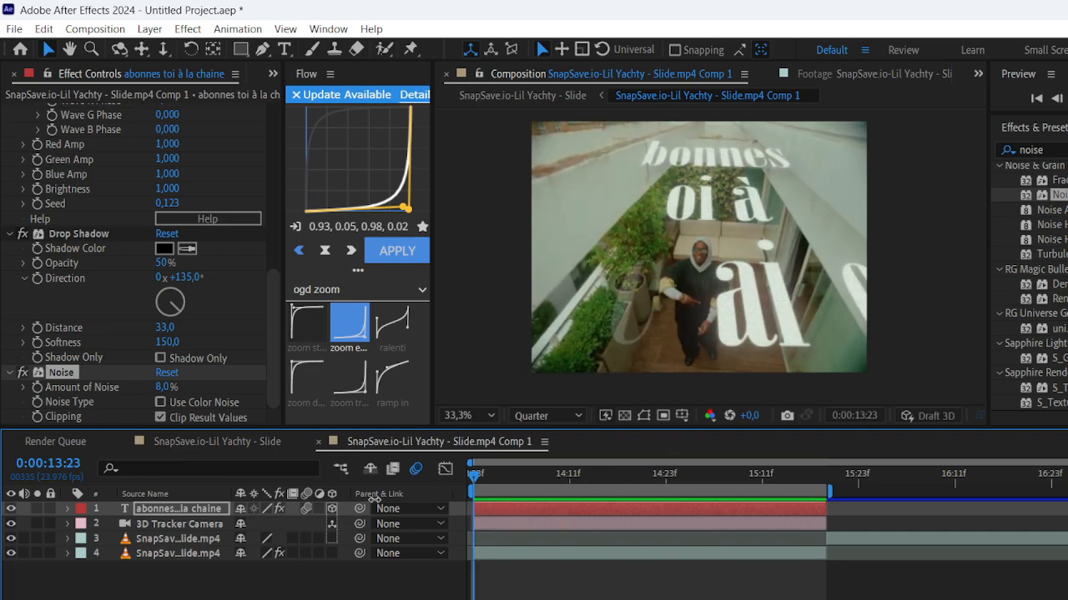
- Add Fast Box Blur to the text layer and start keyframing its Blur Radius at 12 from 0:00:13:23
left_click_drag(1054, 149, 817, 157)
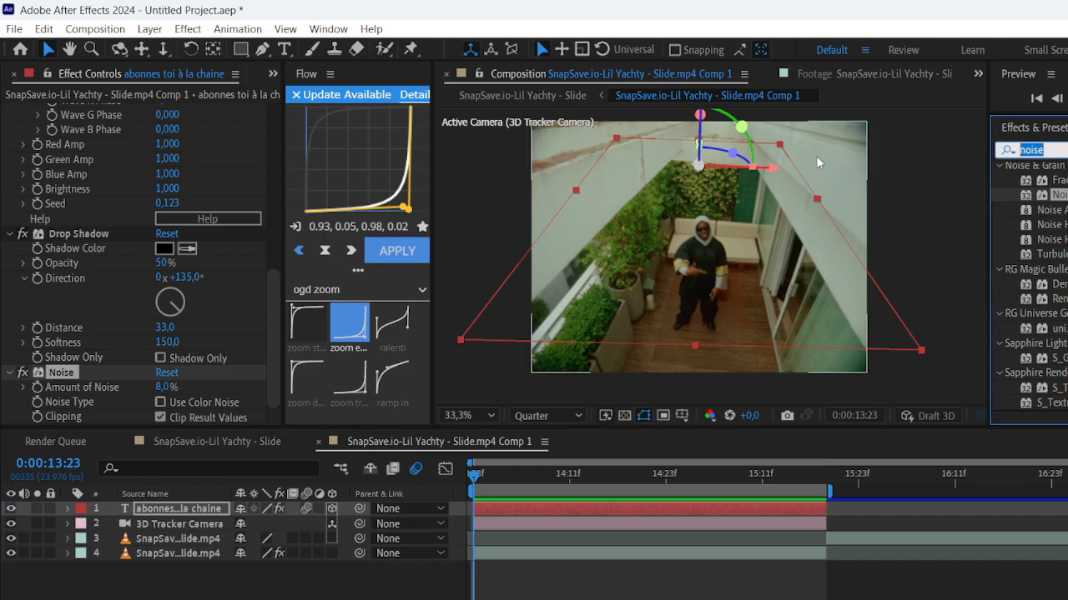
type("bo")
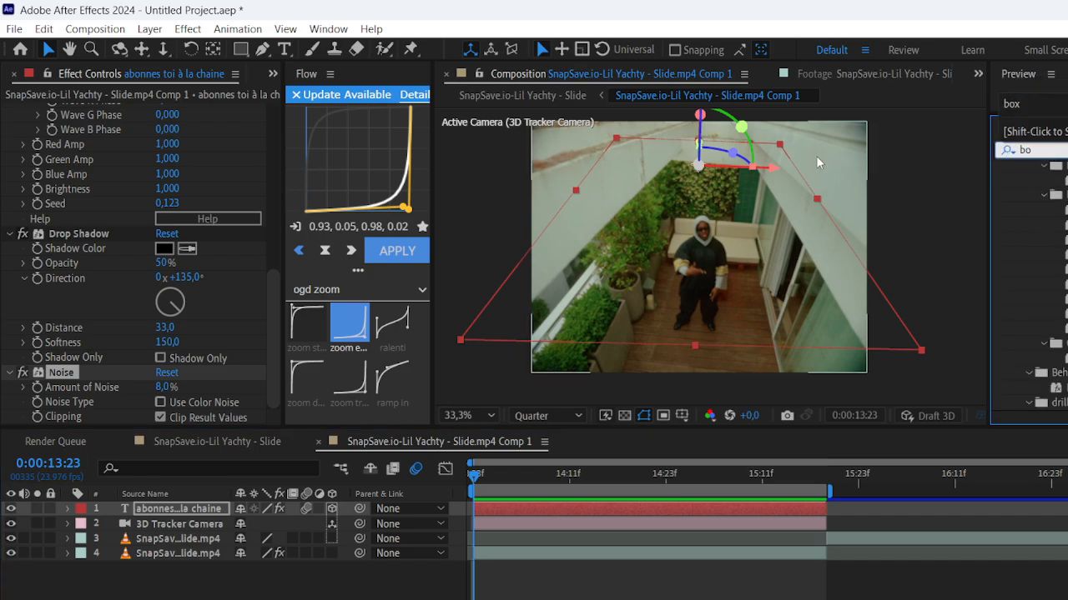
type("x")
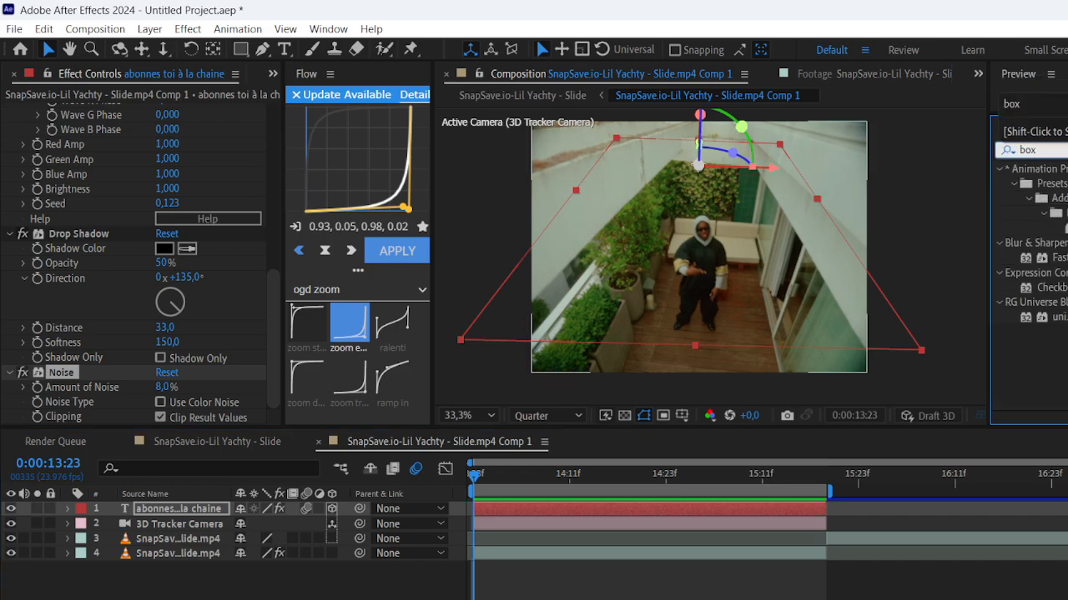
double_click(1059, 257)
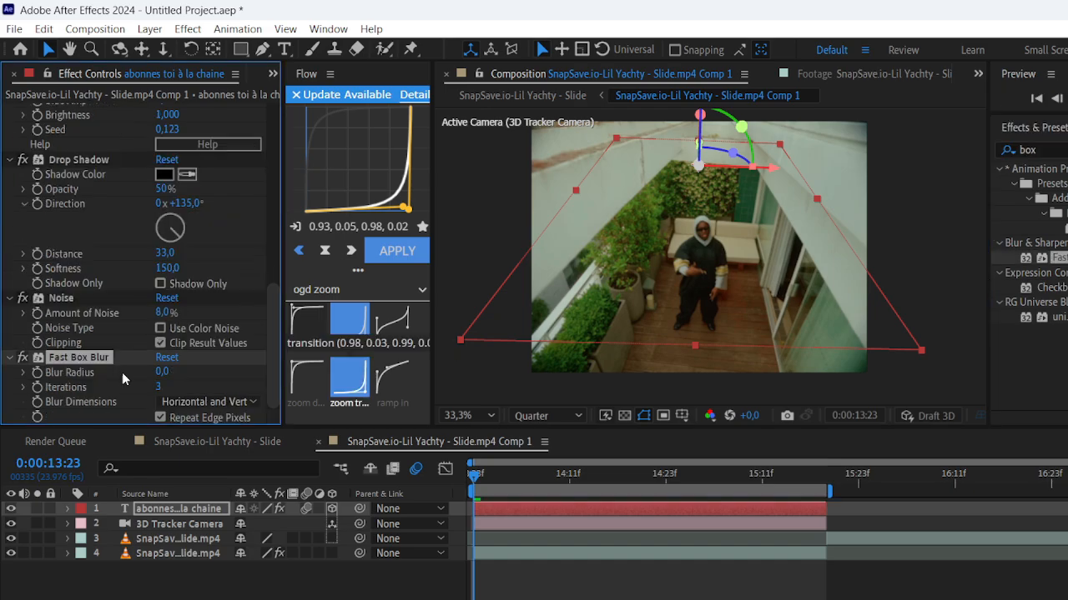
left_click_drag(171, 373, 181, 373)
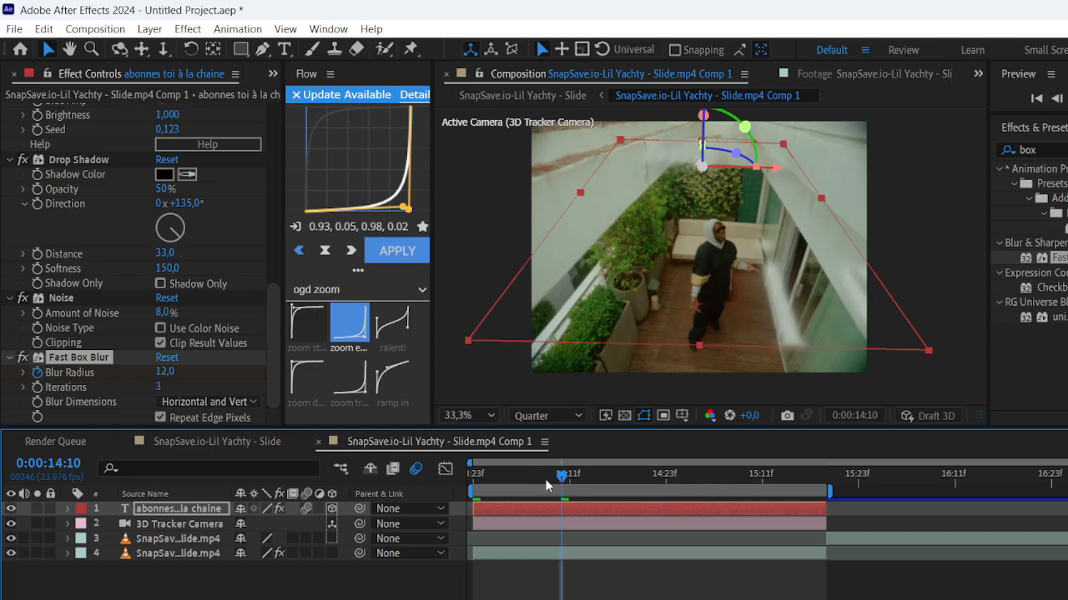
- Keyframe the text's Blur Radius to 3 near 0:00:14:16, 12 at 0:00:15:00 and 0 near 0:00:15:15
left_click_drag(563, 486, 610, 486)
left_click_drag(176, 373, 142, 378)
left_click_drag(603, 478, 668, 487)
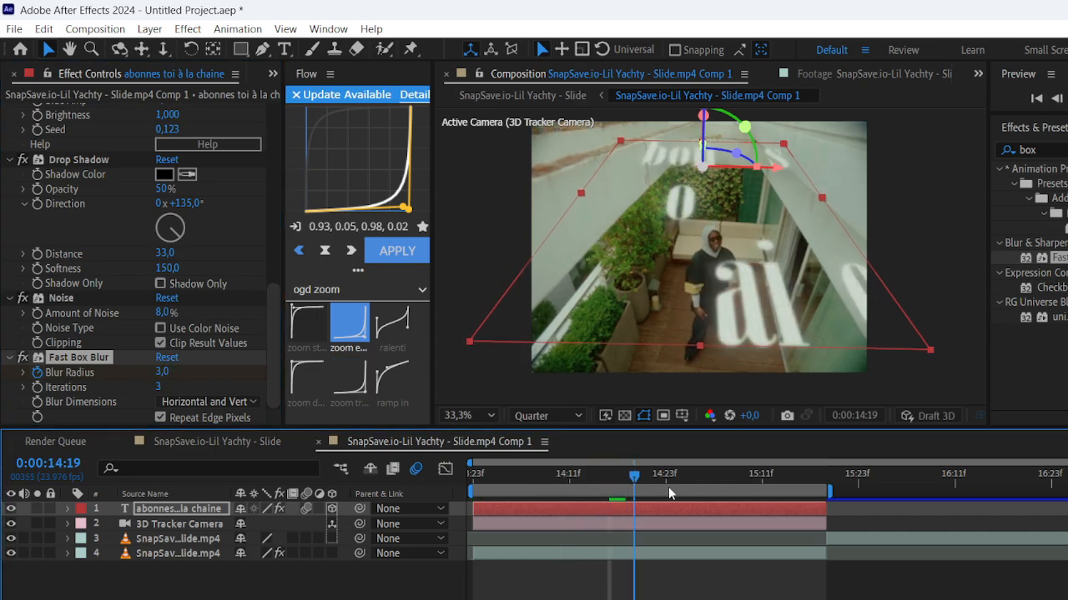
left_click_drag(167, 369, 171, 371)
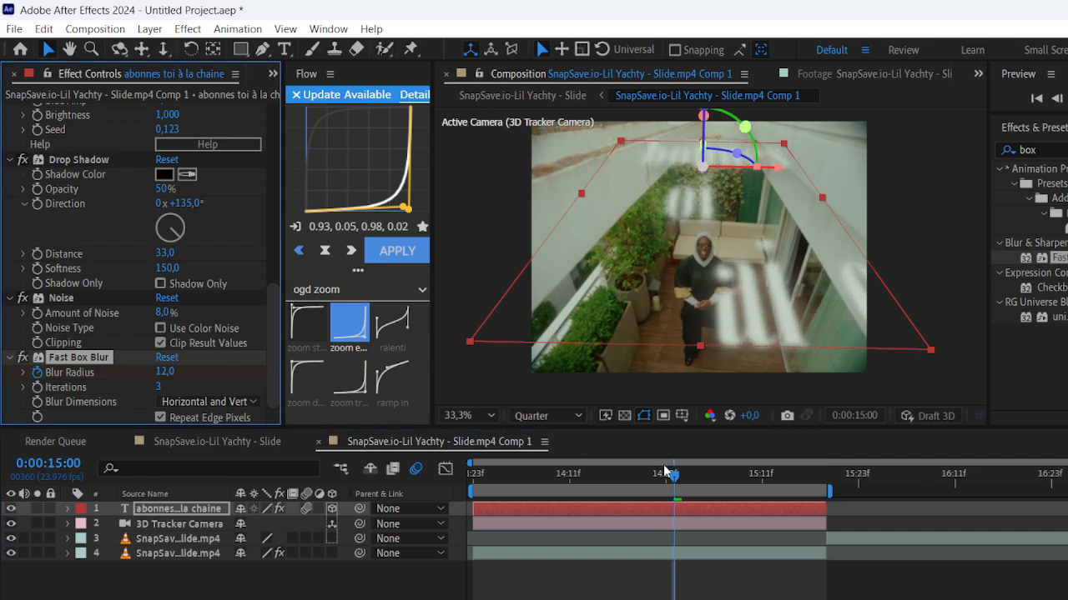
left_click_drag(675, 478, 794, 481)
left_click_drag(164, 372, 119, 375)
- Apply Fast Box Blur to the tracked footage on layer 4 and keyframe Blur Radius to 5 at 0:00:14:13 and 3 at 0:00:15:07
left_click_drag(796, 477, 452, 490)
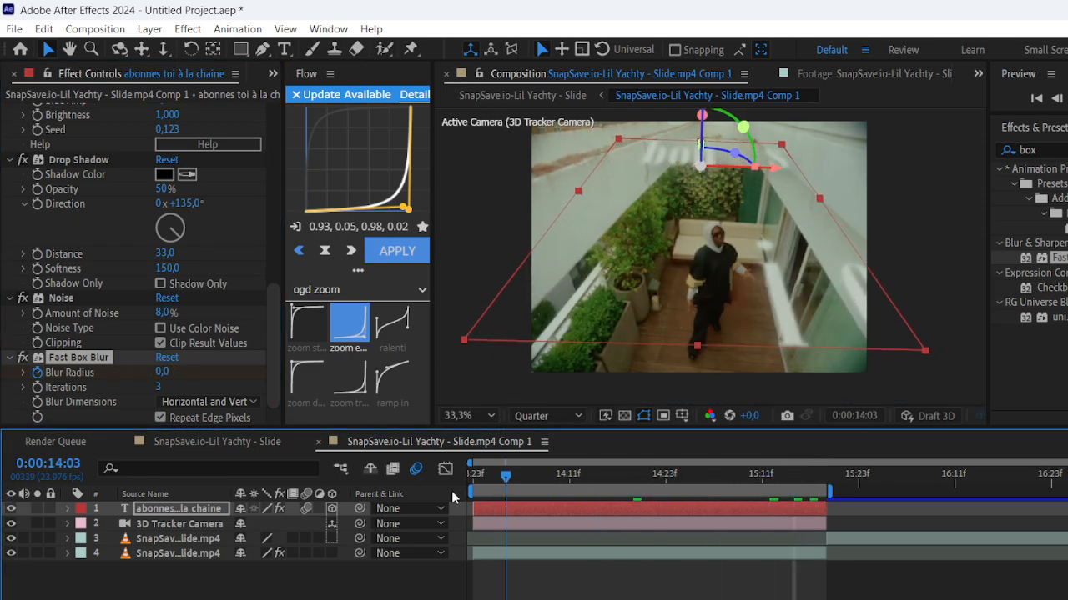
left_click(542, 552)
double_click(1060, 258)
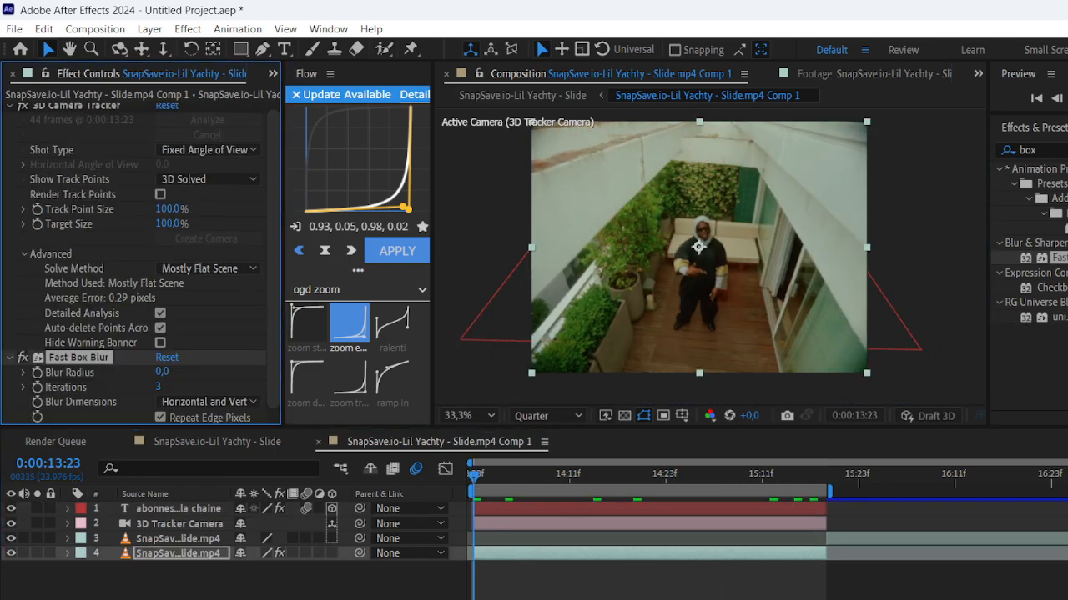
left_click(586, 481)
left_click_drag(164, 372, 167, 372)
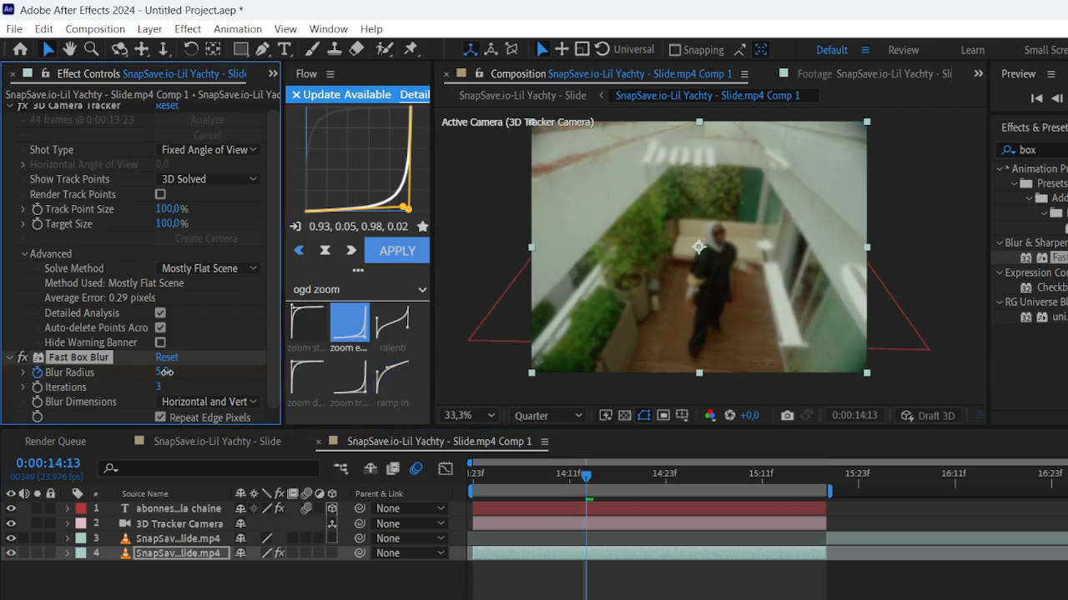
left_click_drag(606, 484, 730, 481)
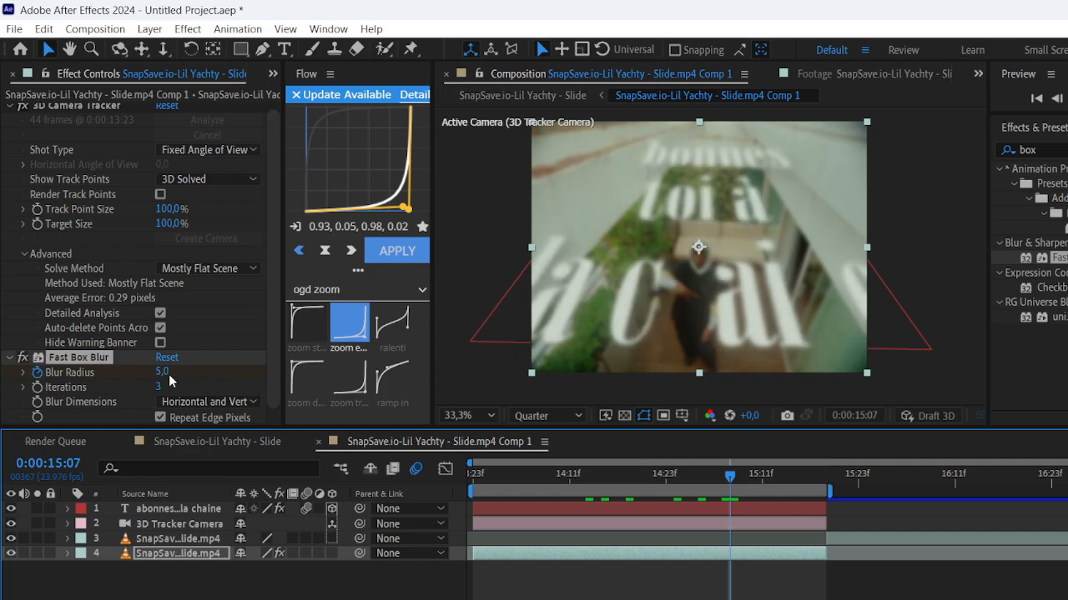
left_click_drag(166, 372, 151, 372)
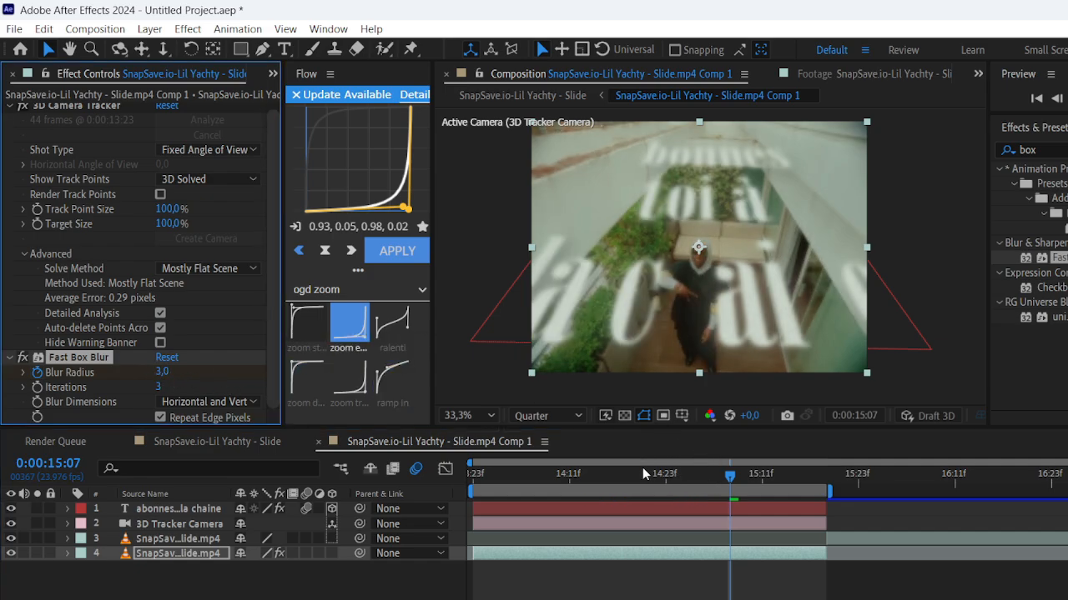
- Keyframe the layer 4 footage's Blur Radius to 0 at 0:00:15:16 and 3 at 0:00:15:19, and preview from there
left_click_drag(728, 477, 802, 490)
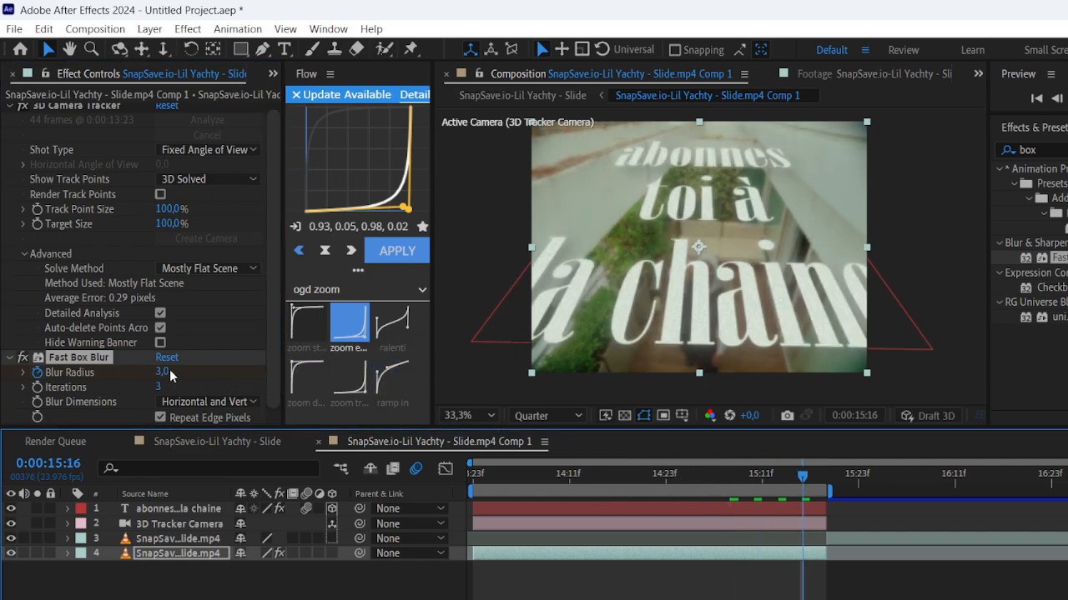
left_click_drag(163, 372, 1, 404)
left_click_drag(802, 474, 829, 480)
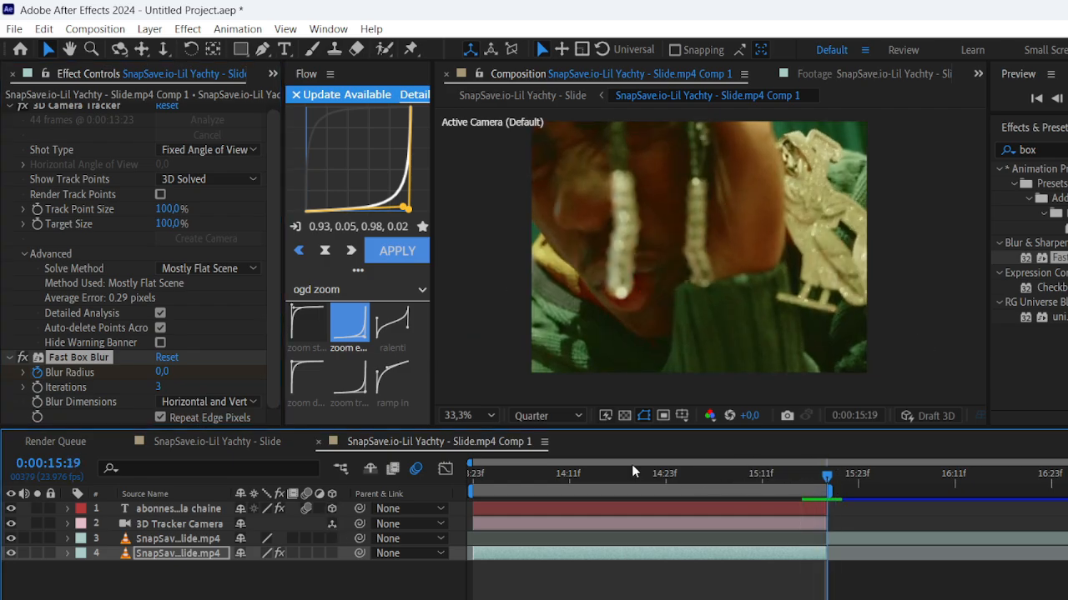
left_click_drag(162, 372, 164, 372)
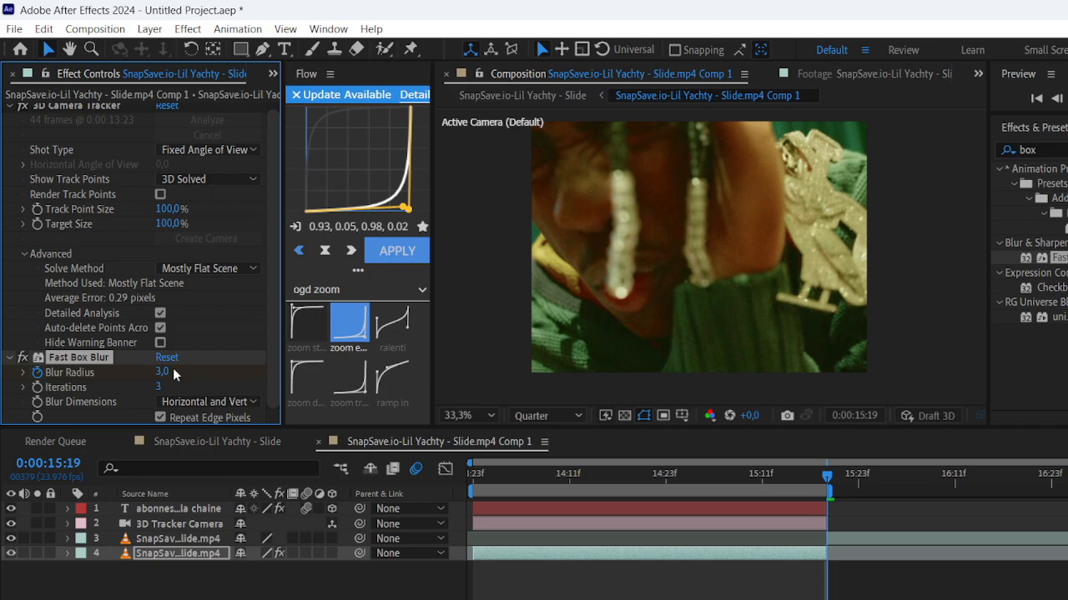
key("space")
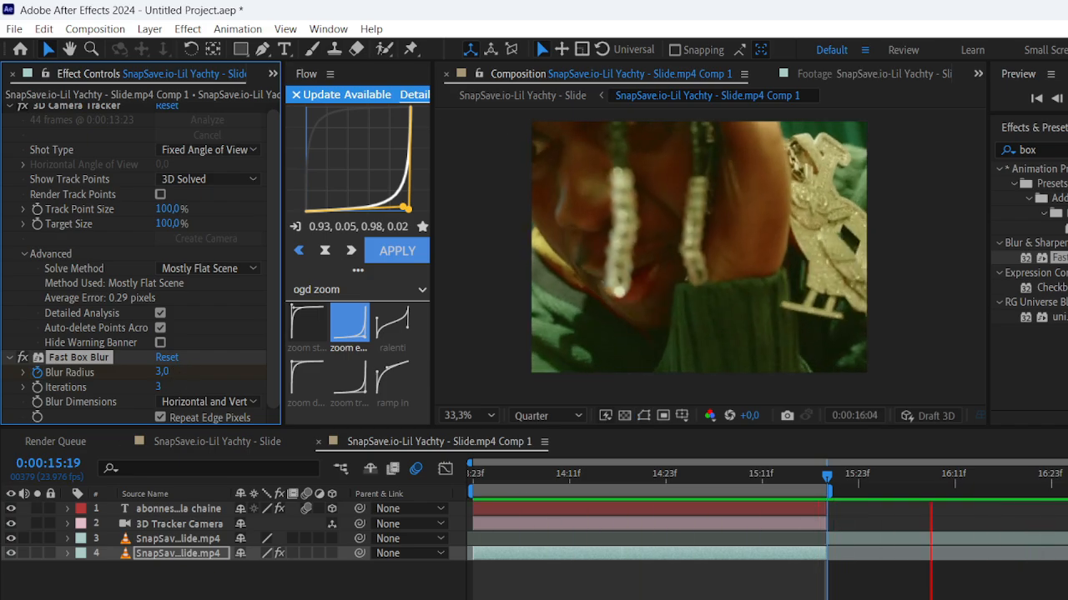
left_click(826, 480)
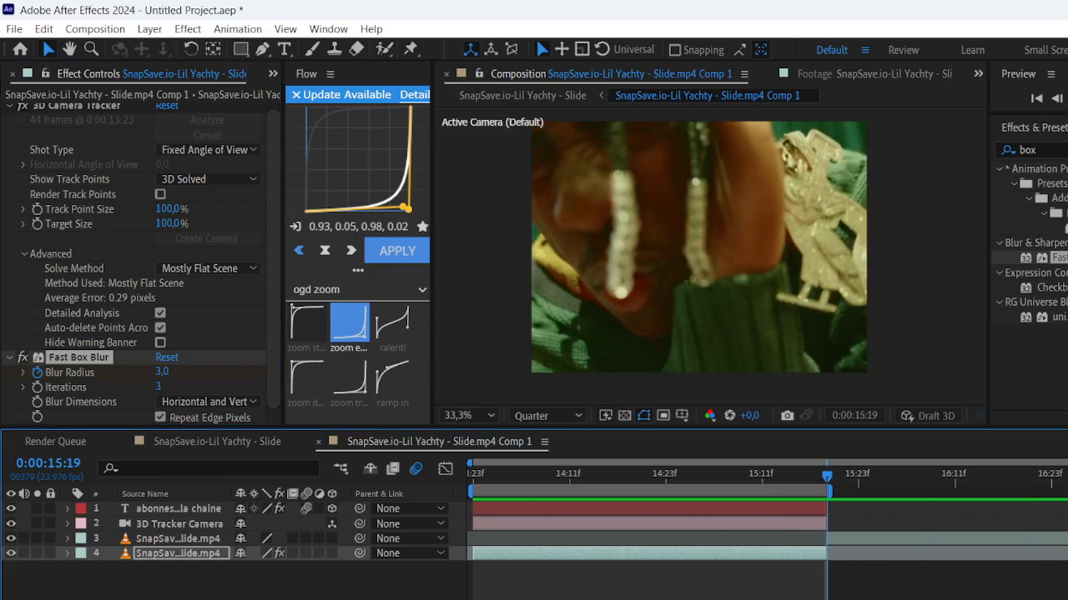
- Bring Filmburn2 (Screen) (1) from the Téléchargements folder into the composition as the top layer, spanning the cut at 0:00:15:19
left_click(492, 596)
scroll(534, 367, "up", 15)
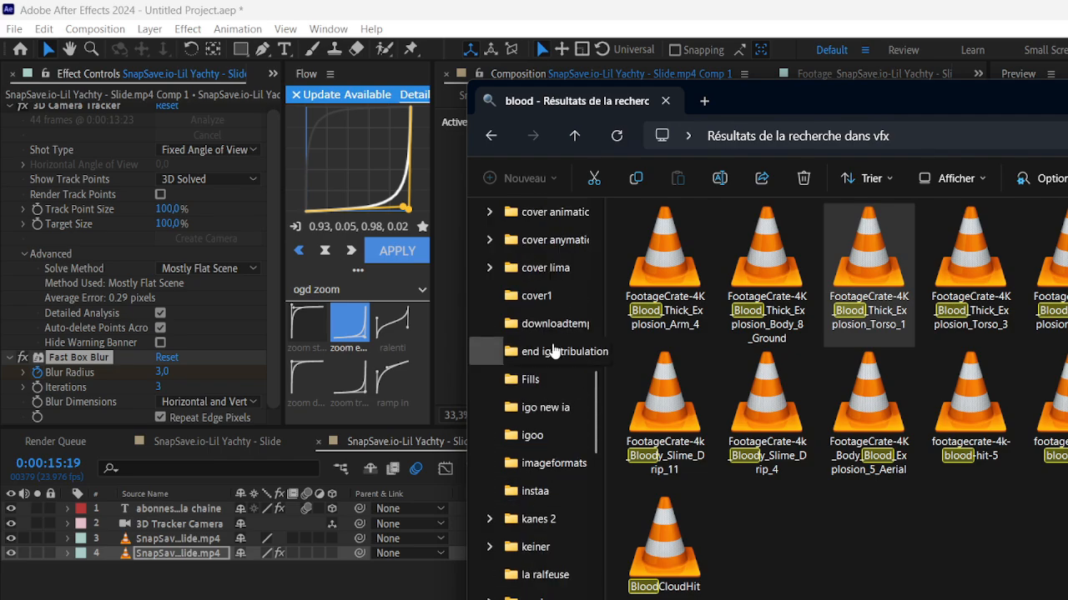
left_click(538, 328)
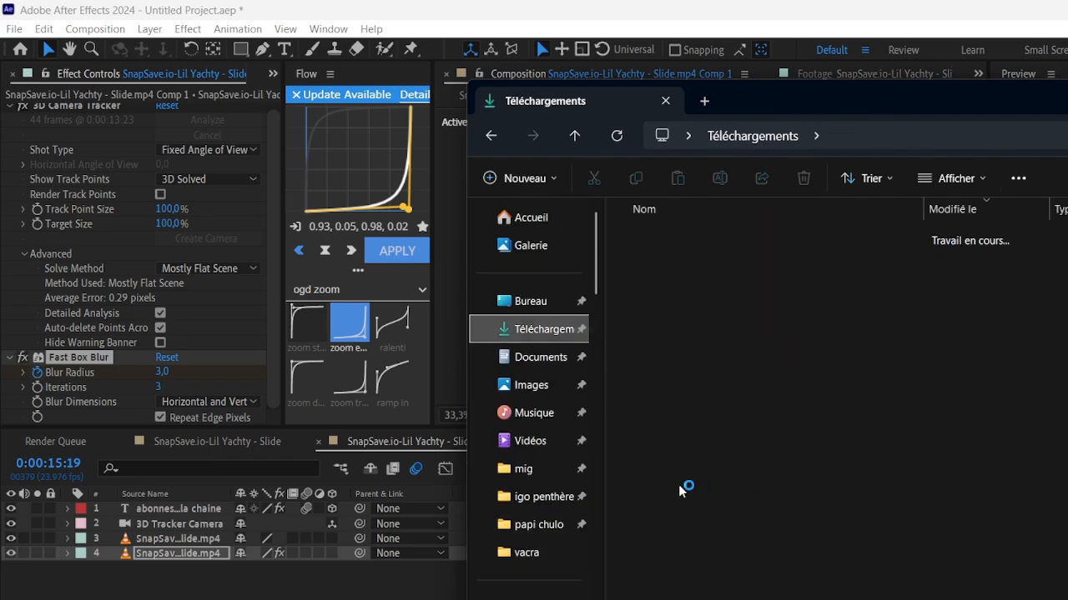
scroll(680, 283, "down", 7)
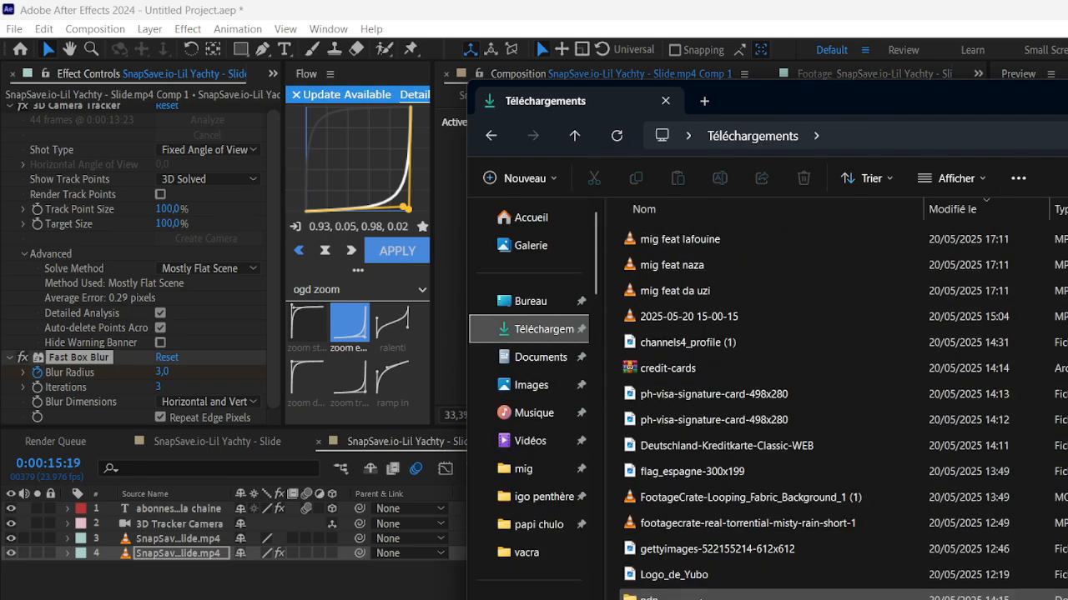
left_click_drag(670, 471, 376, 484)
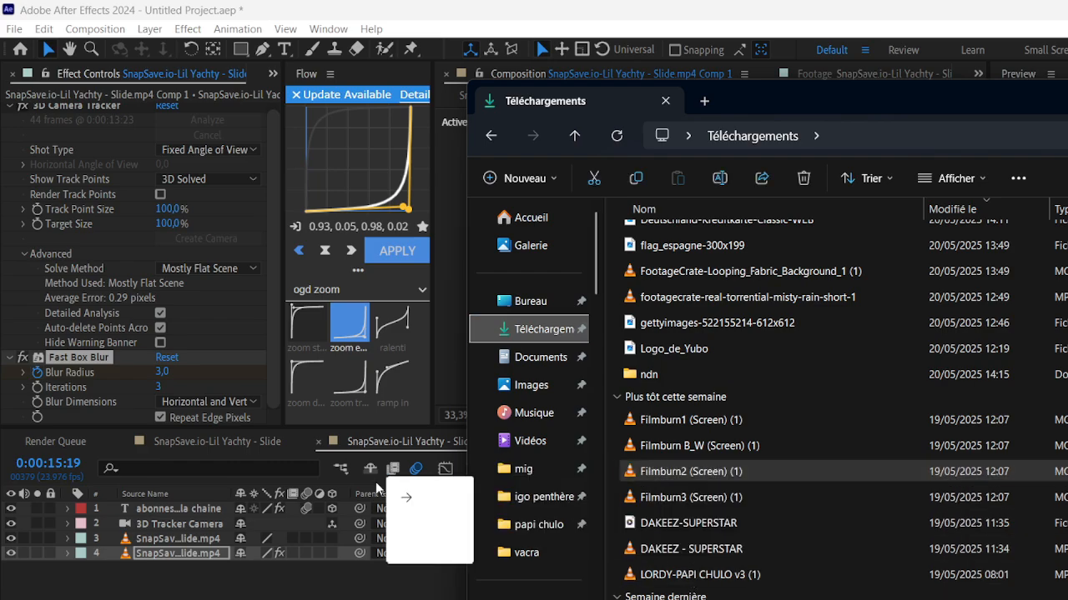
left_click_drag(539, 512, 761, 514)
- Set the Filmburn2 layer's blending mode to Screen
right_click(765, 507)
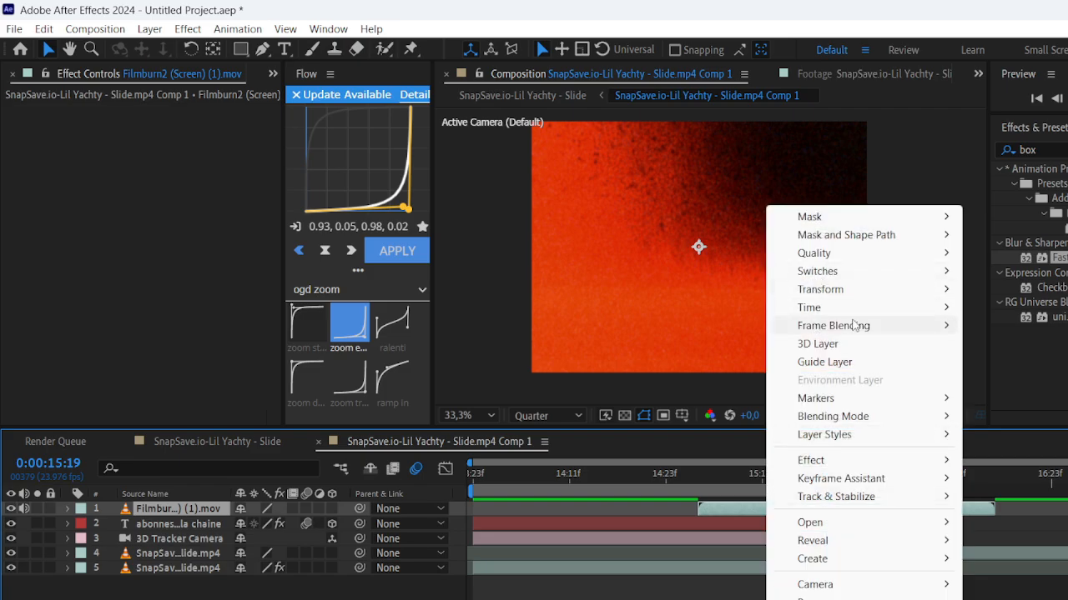
mouse_move(834, 417)
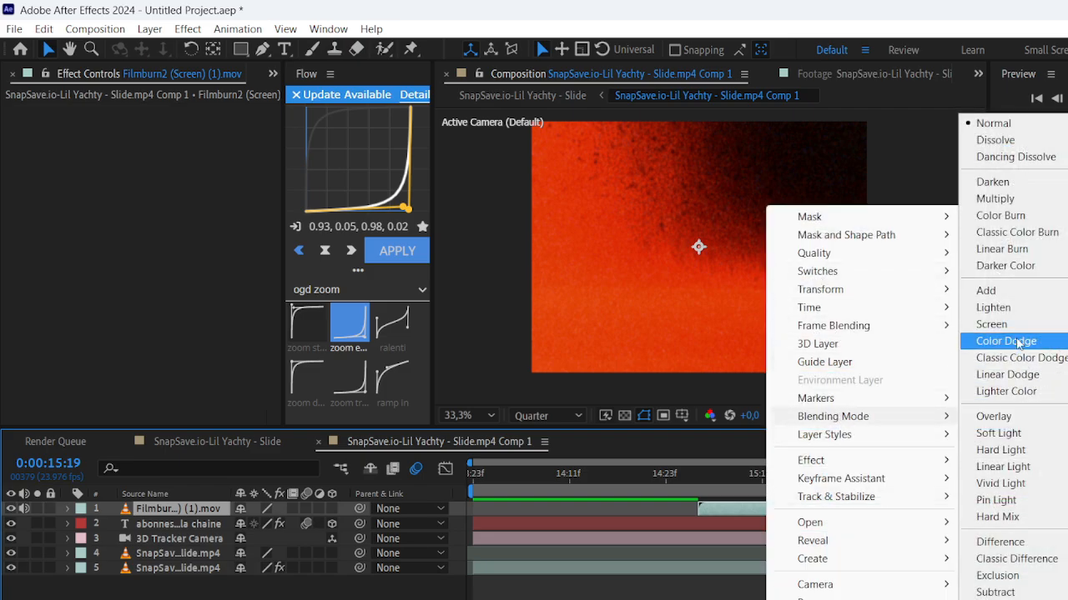
left_click(997, 324)
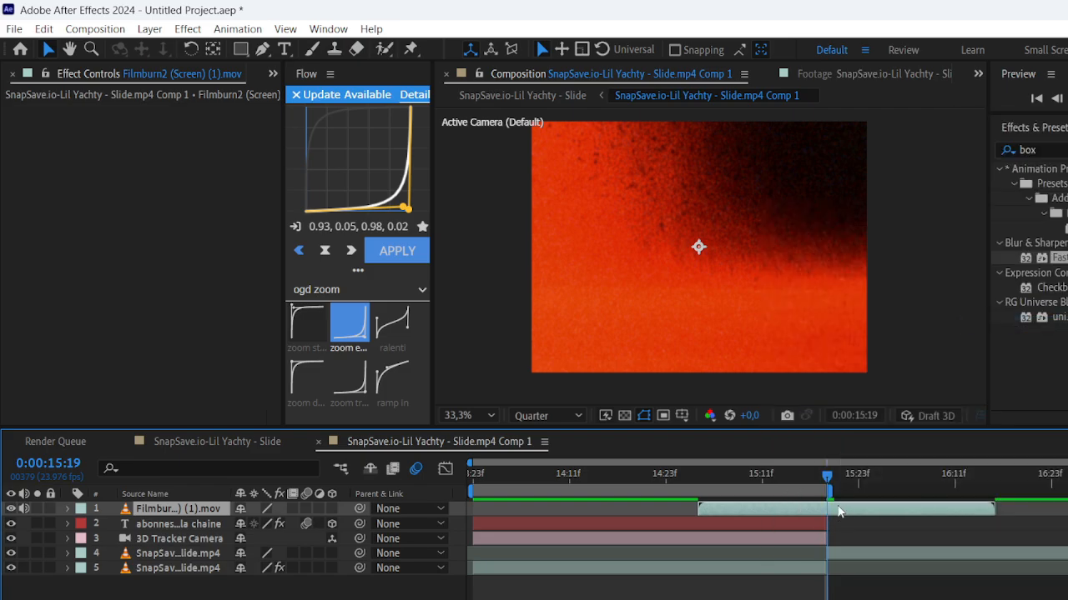
right_click(839, 511)
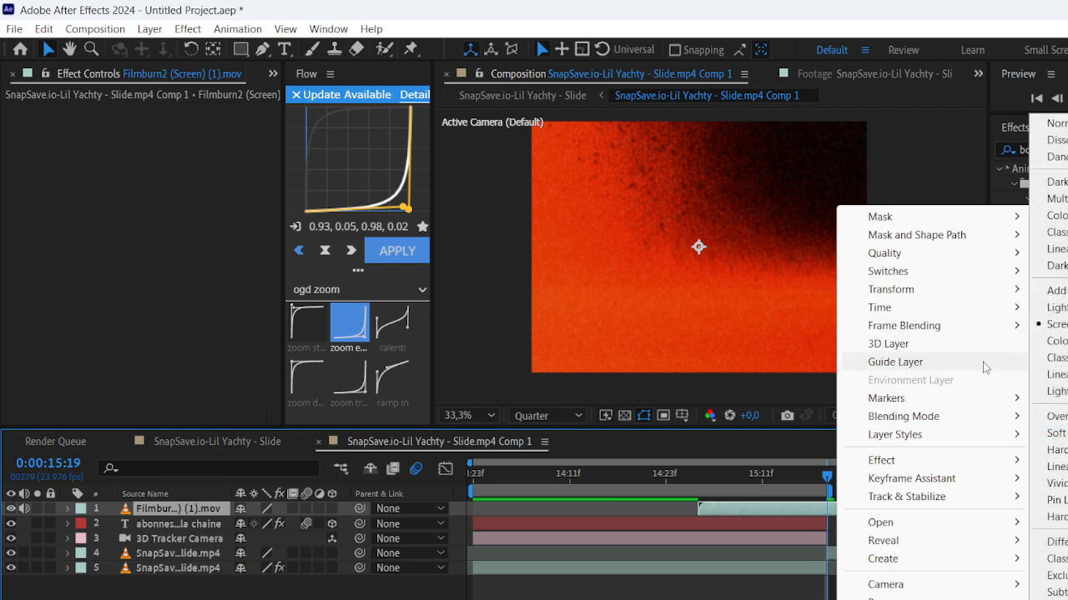
left_click(1054, 324)
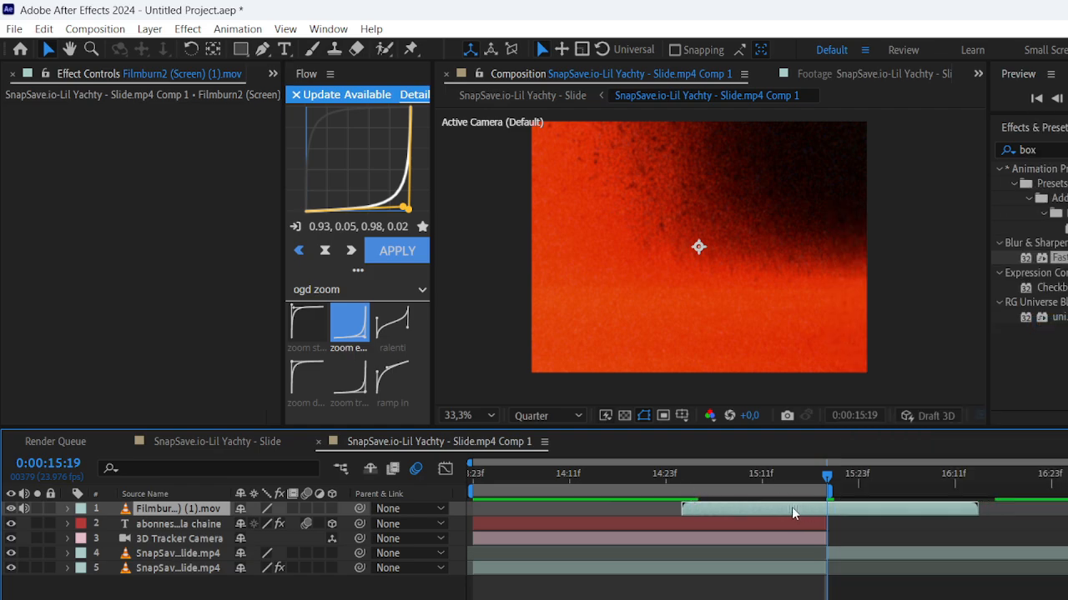
- Make the Filmburn2 clip run from about 0:00:15:11 to 0:00:16:06 and extend the work area to about 0:00:16:22
left_click_drag(829, 507, 908, 506)
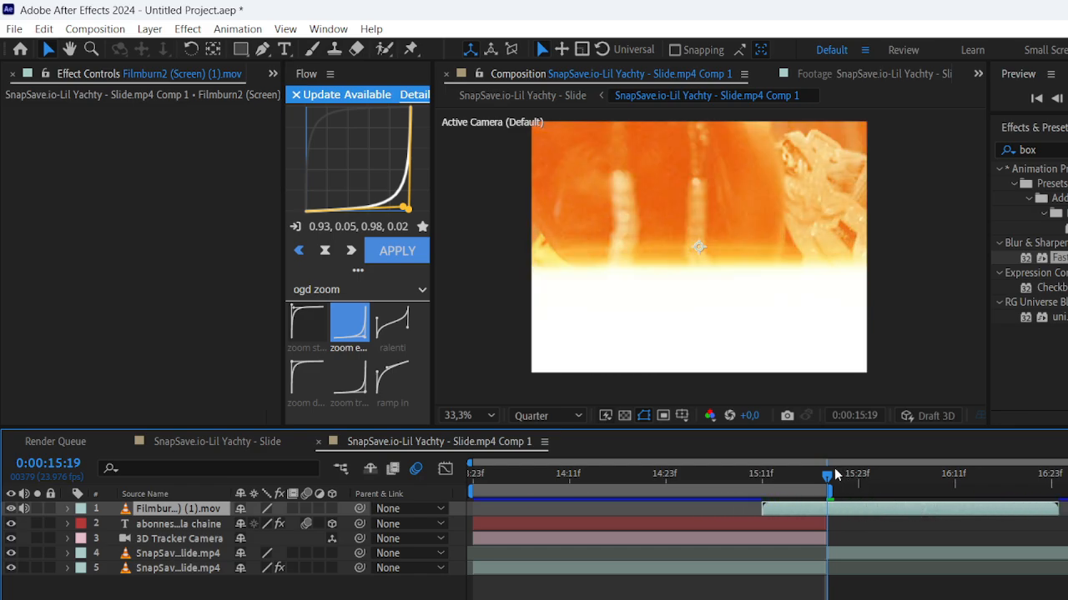
left_click_drag(837, 474, 915, 492)
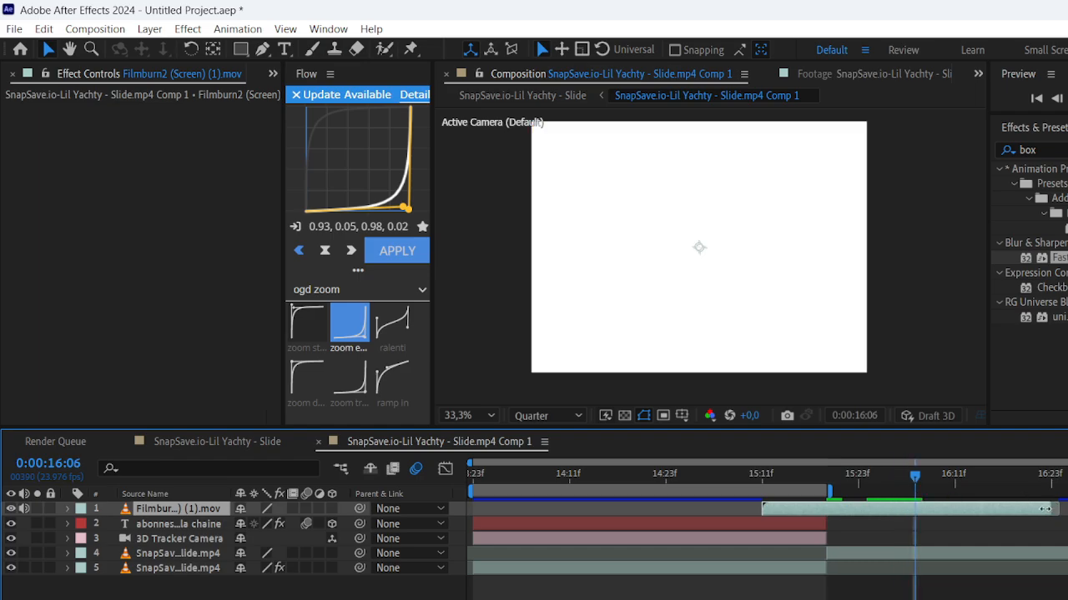
left_click_drag(1045, 509, 641, 492)
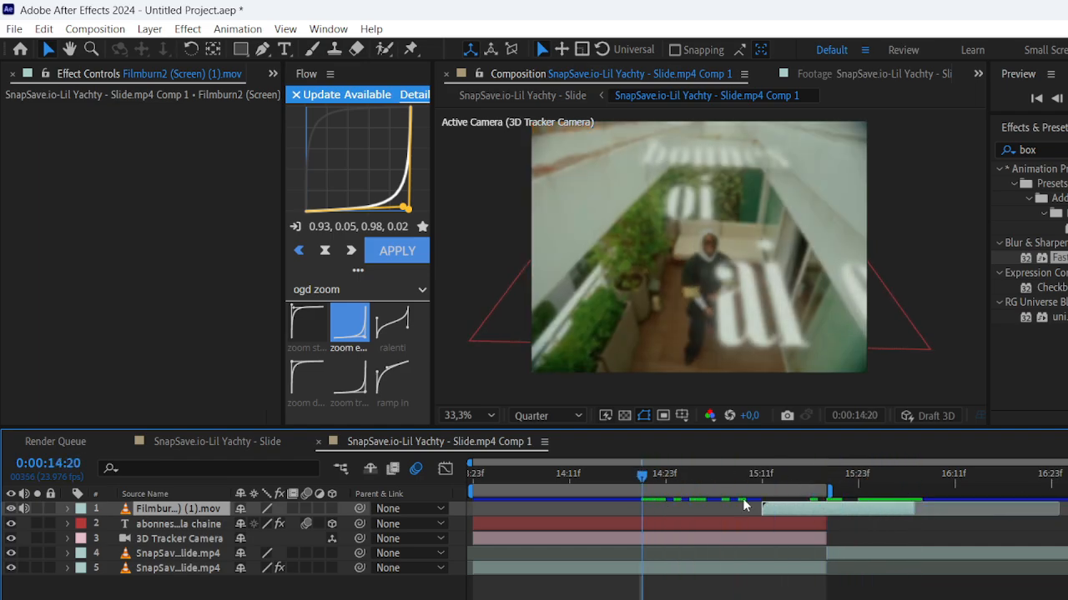
left_click_drag(830, 493, 1053, 503)
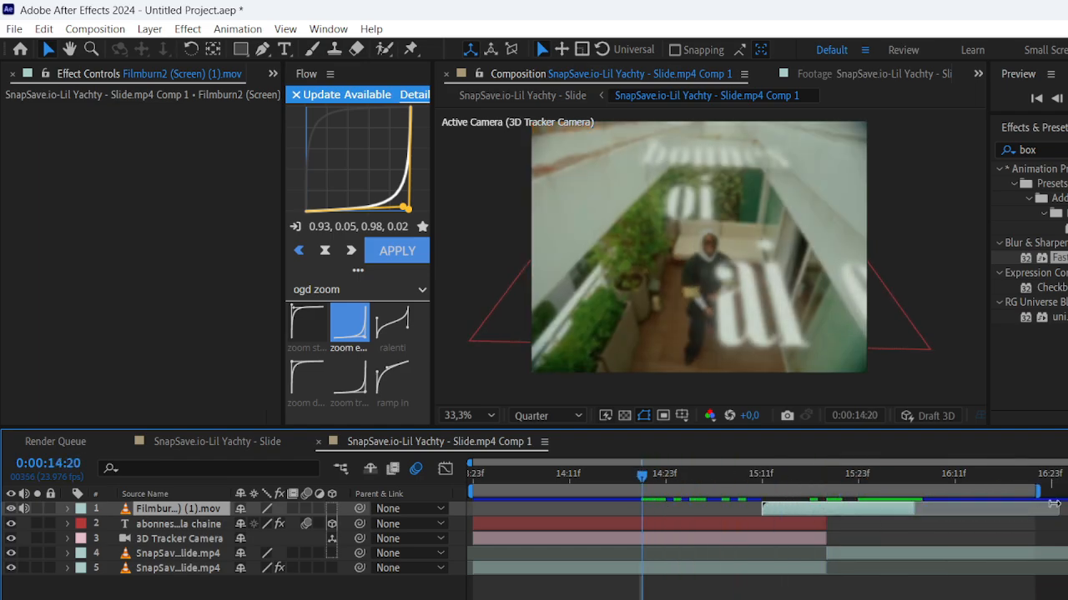
- Find S_TriTone by searching the effects for "trit" and apply it to the Filmburn2 layer, checking the frame at 0:00:15:19
left_click(852, 482)
left_click(1037, 150)
type("tri")
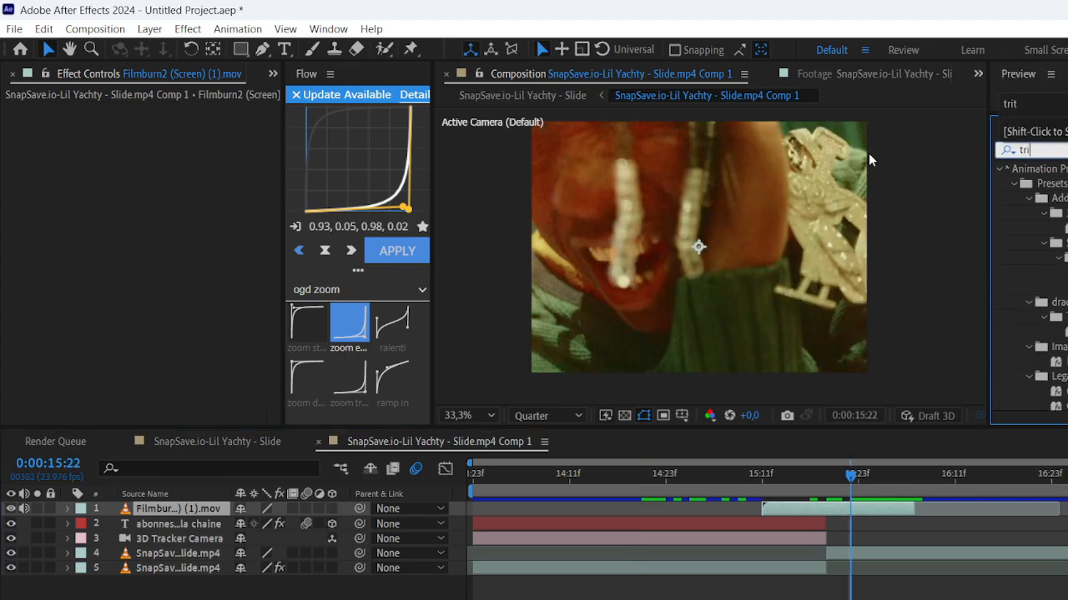
left_click(1048, 109)
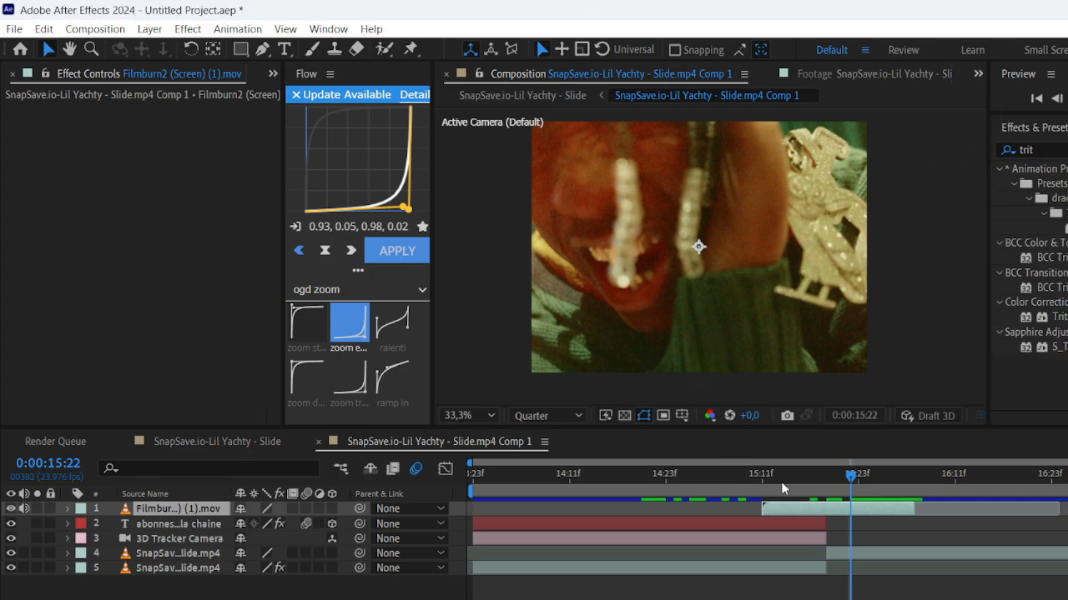
left_click(811, 480)
double_click(1057, 347)
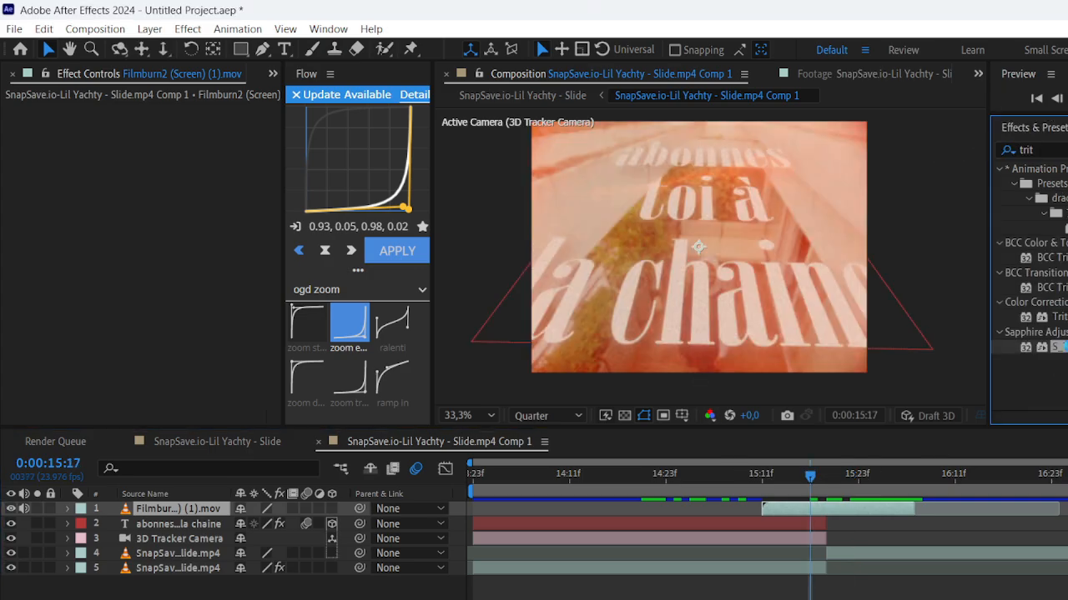
left_click_drag(810, 477, 823, 477)
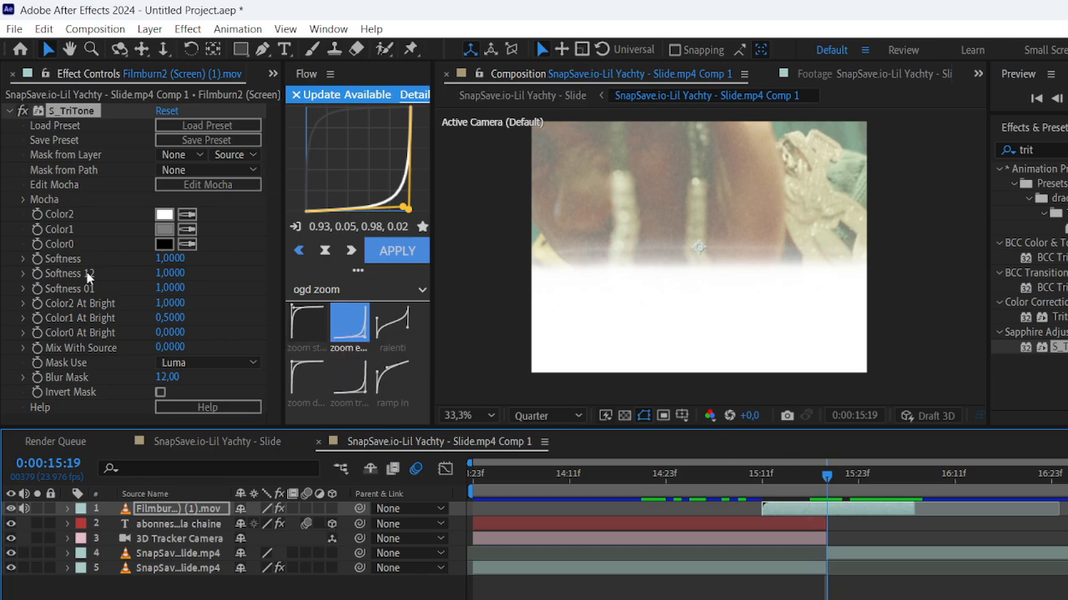
- Sample a pale beige for S_TriTone's Color1; set Color2 At Bright to 0.74, Color0 At Bright to 0.31 and Mix With Source to 0.17
left_click(185, 232)
left_click(829, 186)
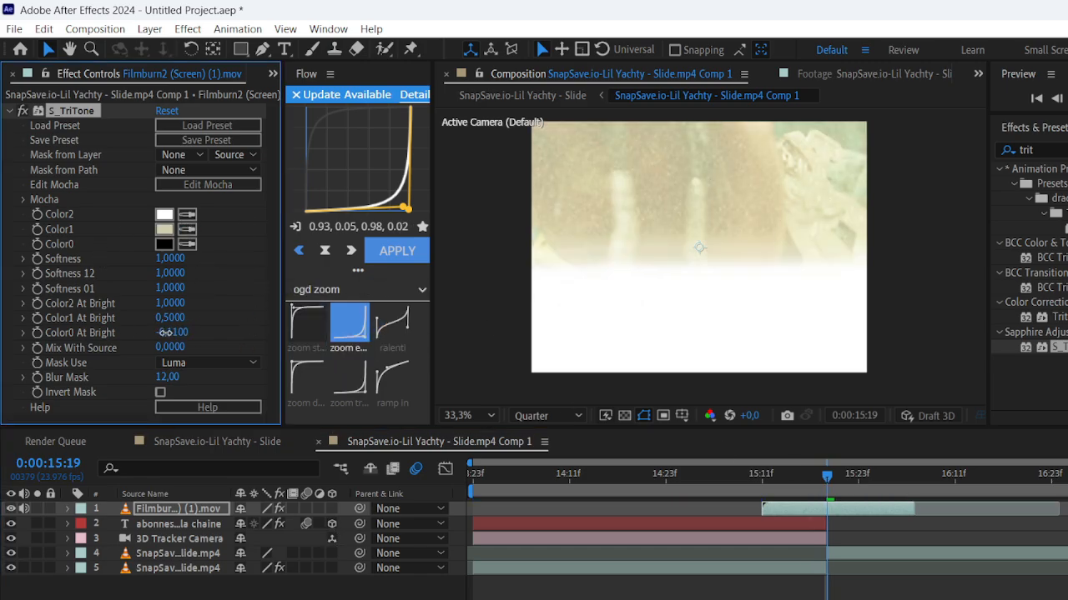
left_click_drag(158, 332, 148, 308)
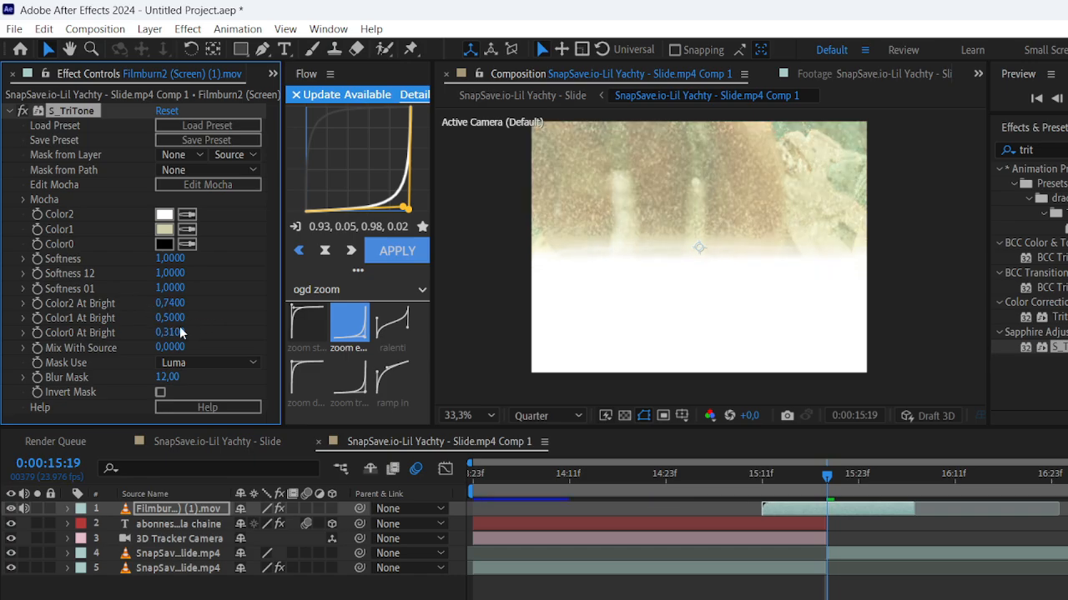
left_click_drag(187, 346, 191, 346)
- Preview the finished sequence with the film burn transition from 0:00:13:23
left_click(823, 482)
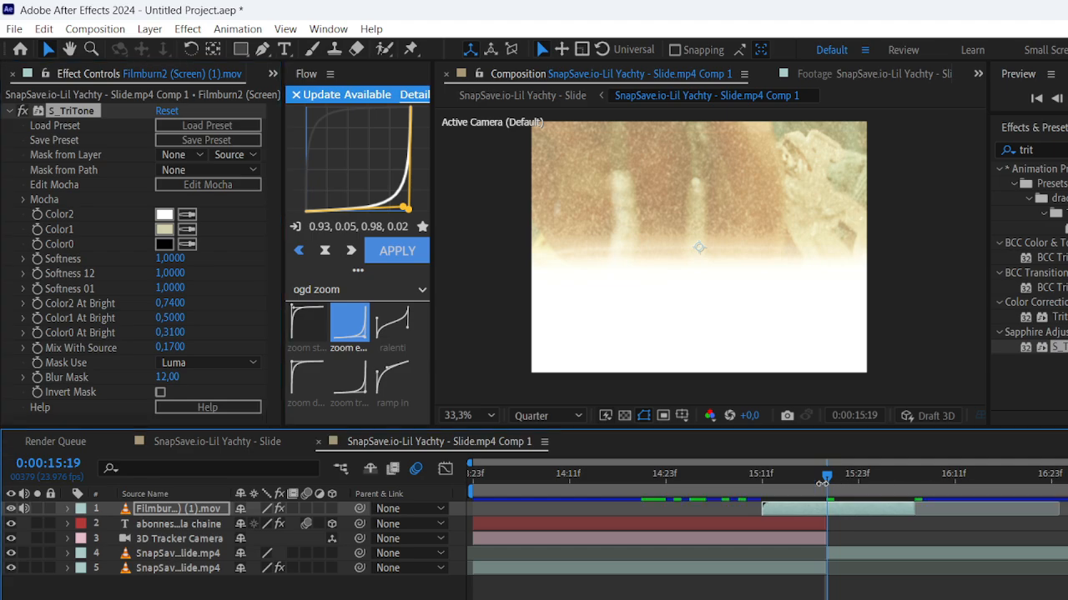
key("Home")
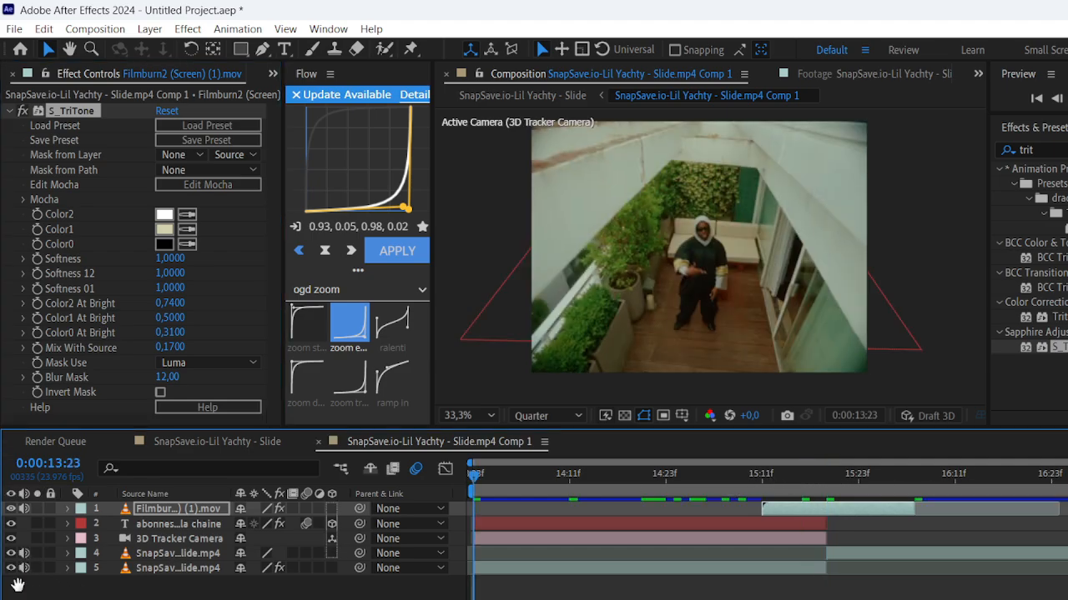
key("space")
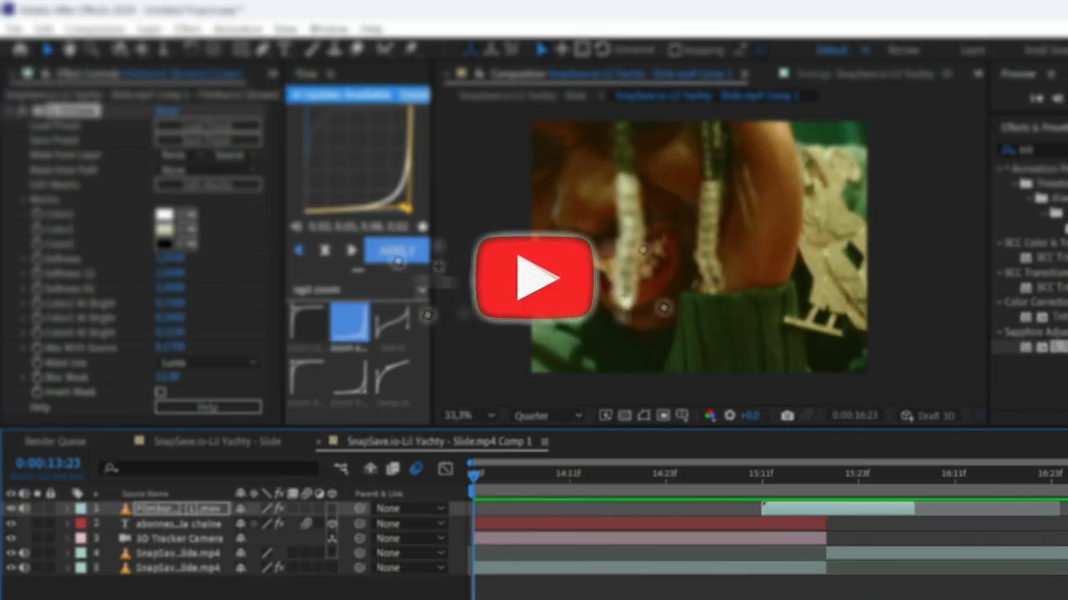
key("space")
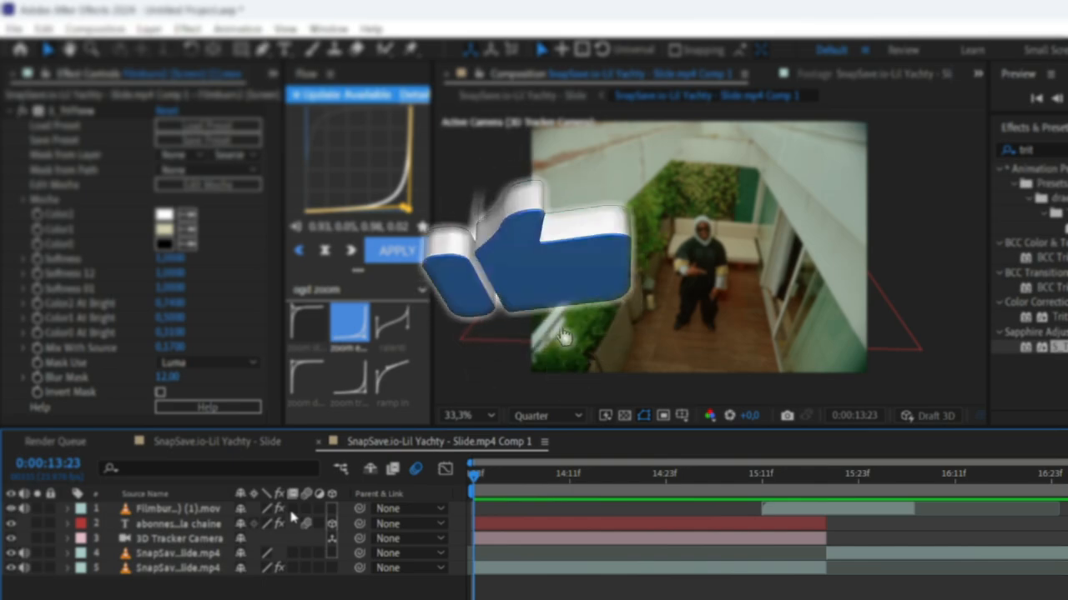